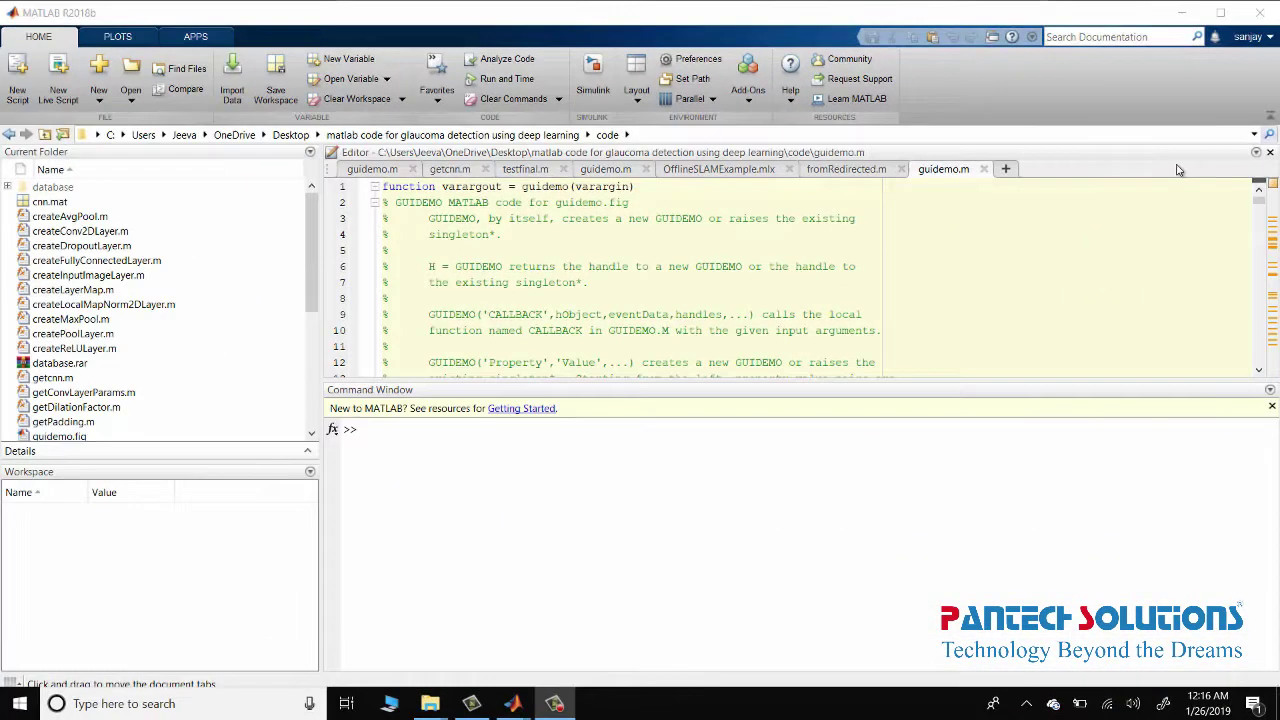
Minimize MATLAB and close the Training Progress, database folder and guidemo GUI windows.
left_click(1181, 18)
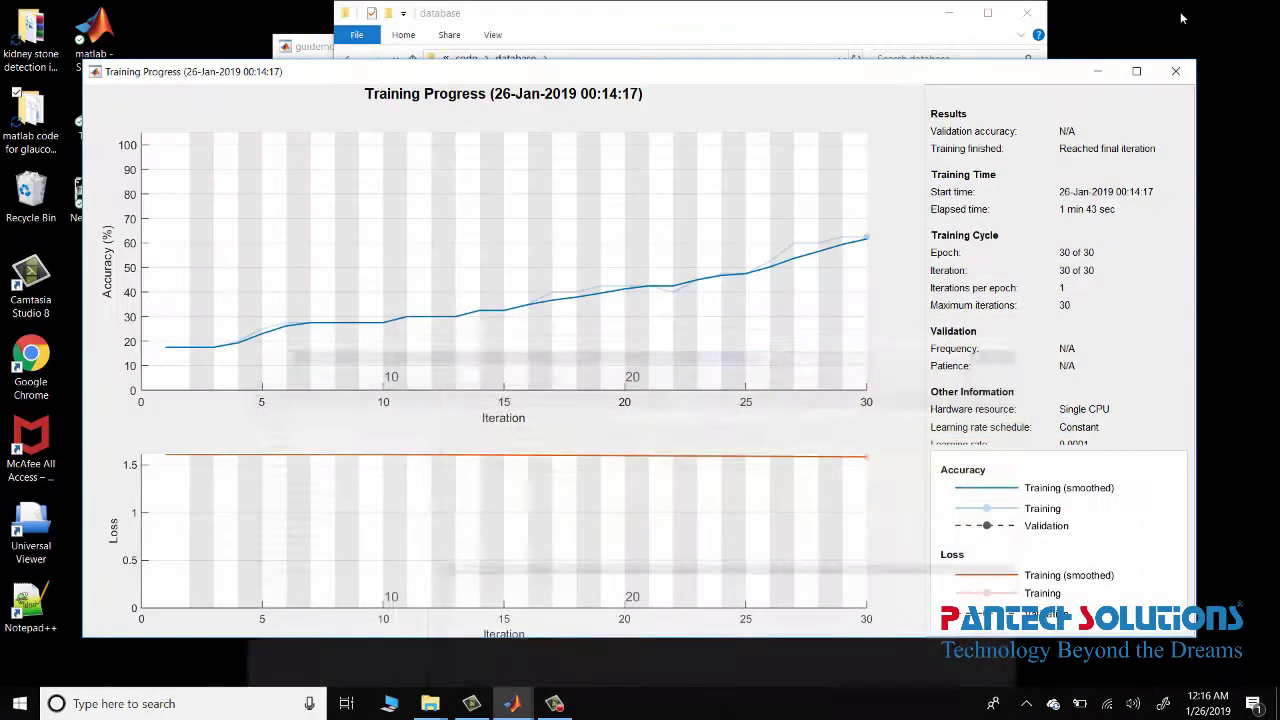
left_click(1175, 68)
left_click(1027, 13)
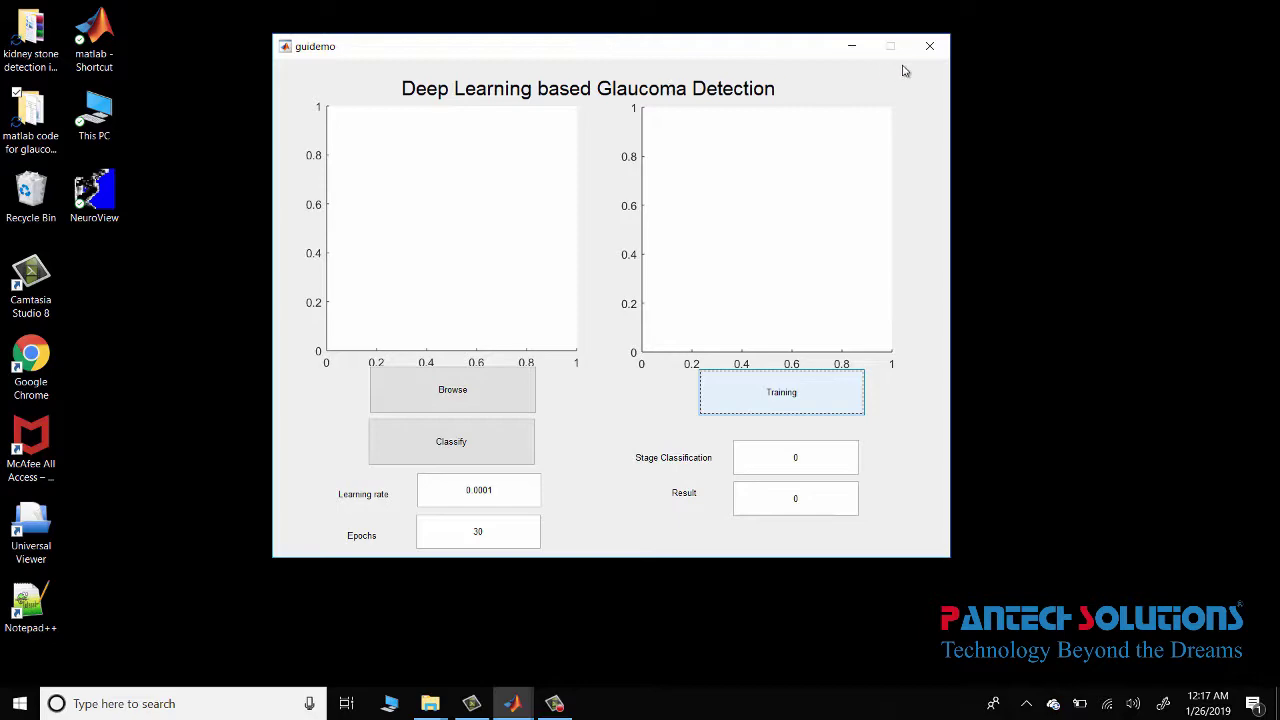
left_click(929, 46)
Open the maximized project's code folder, copy its full path, and return to MATLAB.
double_click(30, 118)
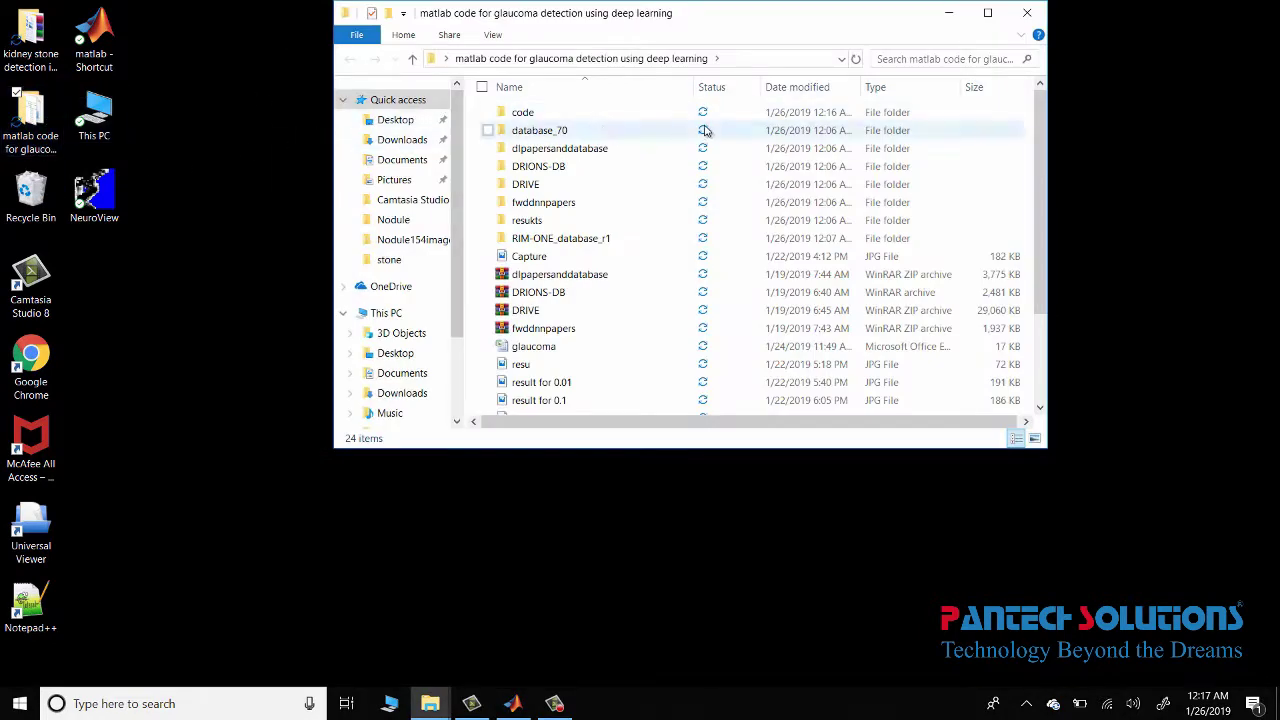
left_click(987, 13)
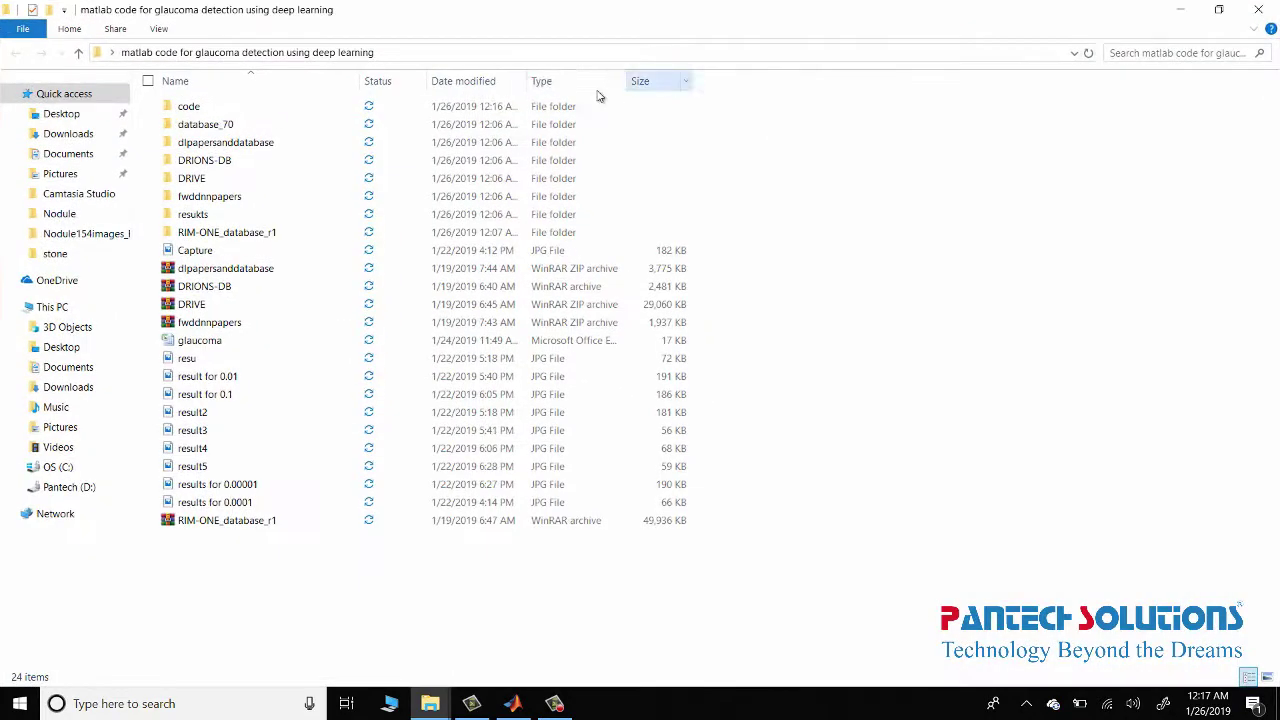
double_click(297, 106)
left_click(446, 53)
right_click(397, 60)
left_click(380, 102)
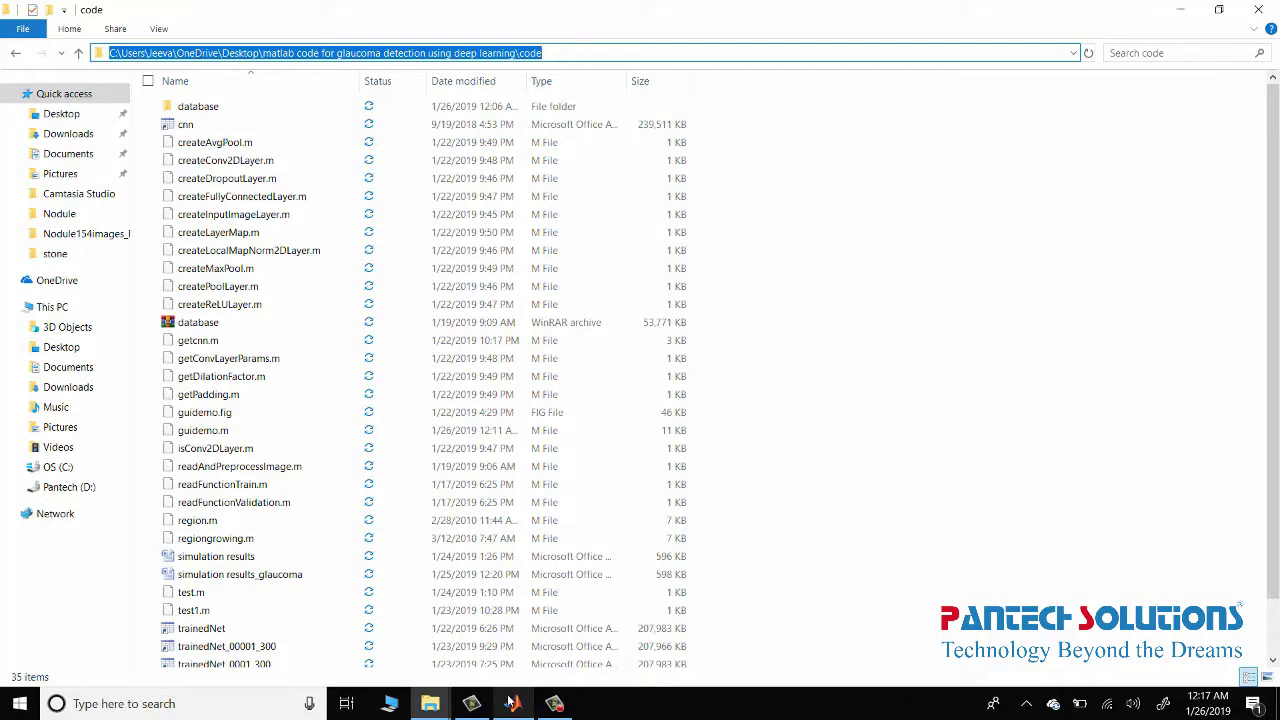
left_click(510, 703)
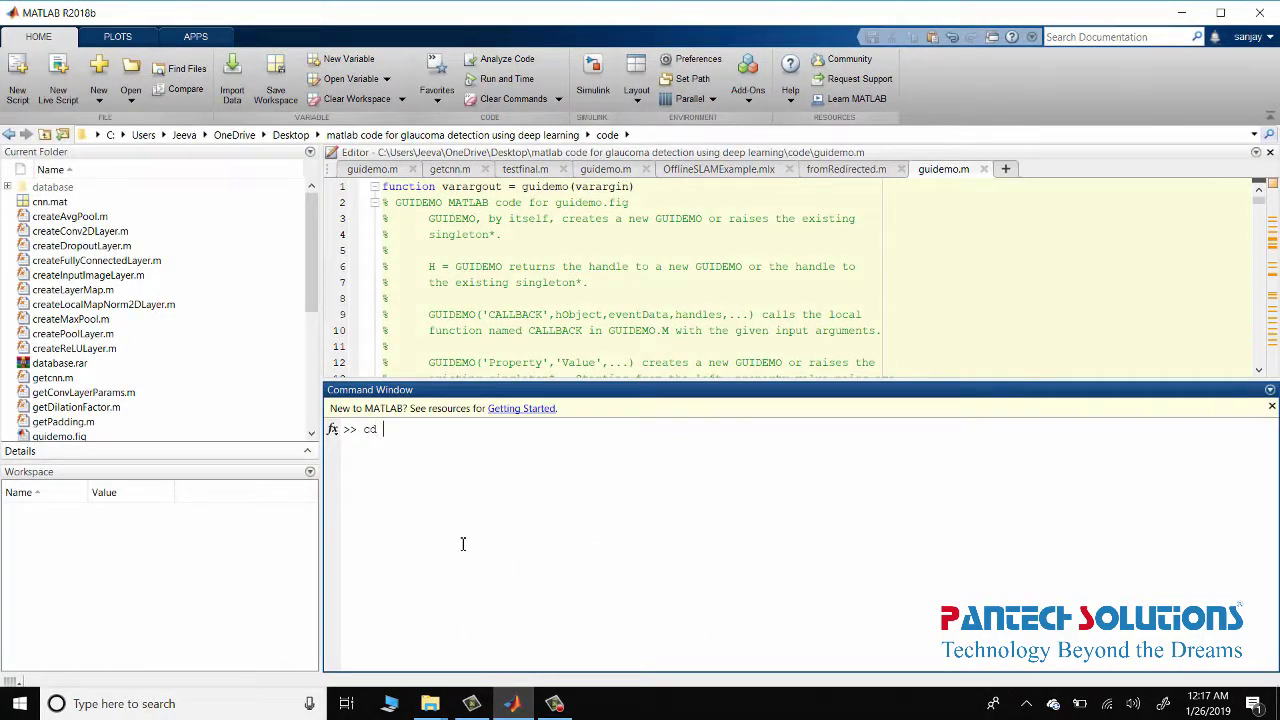
cd into the pasted code folder path, list its files with ls, and launch guidemo.
type("cd '")
key("ctrl+v")
type("'")
key("Return")
type("ls")
key("Return")
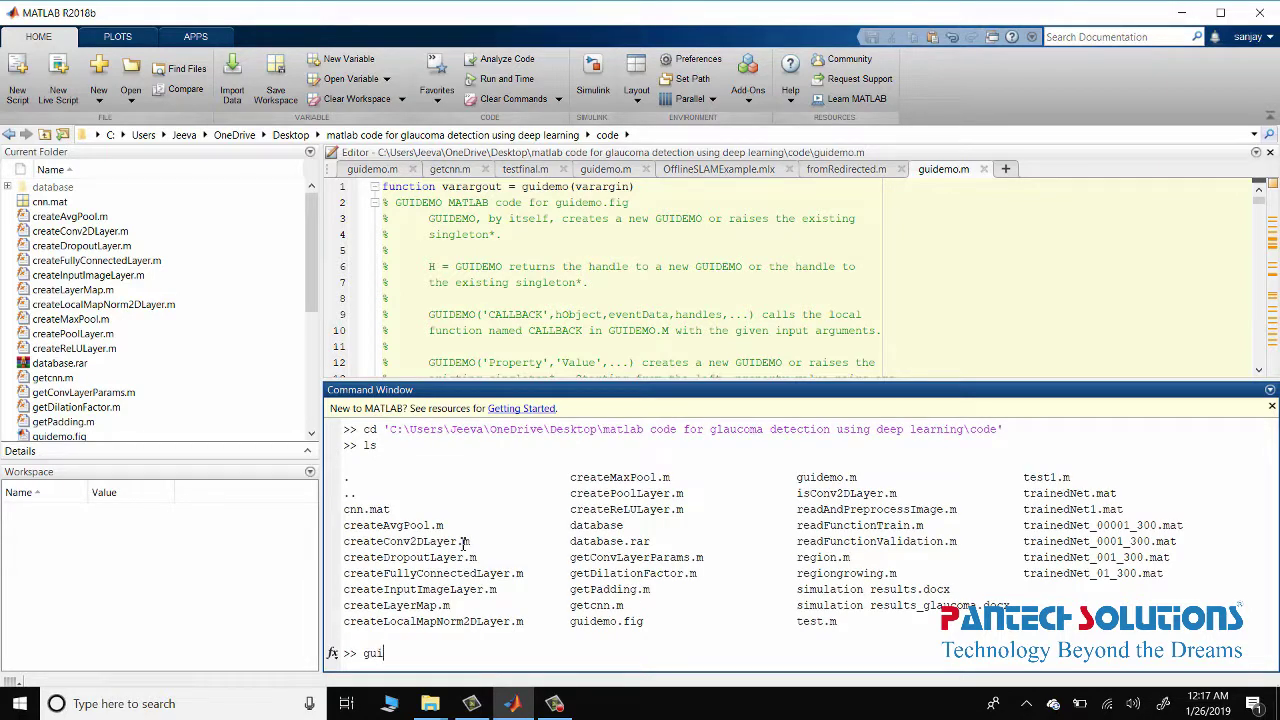
key("Return")
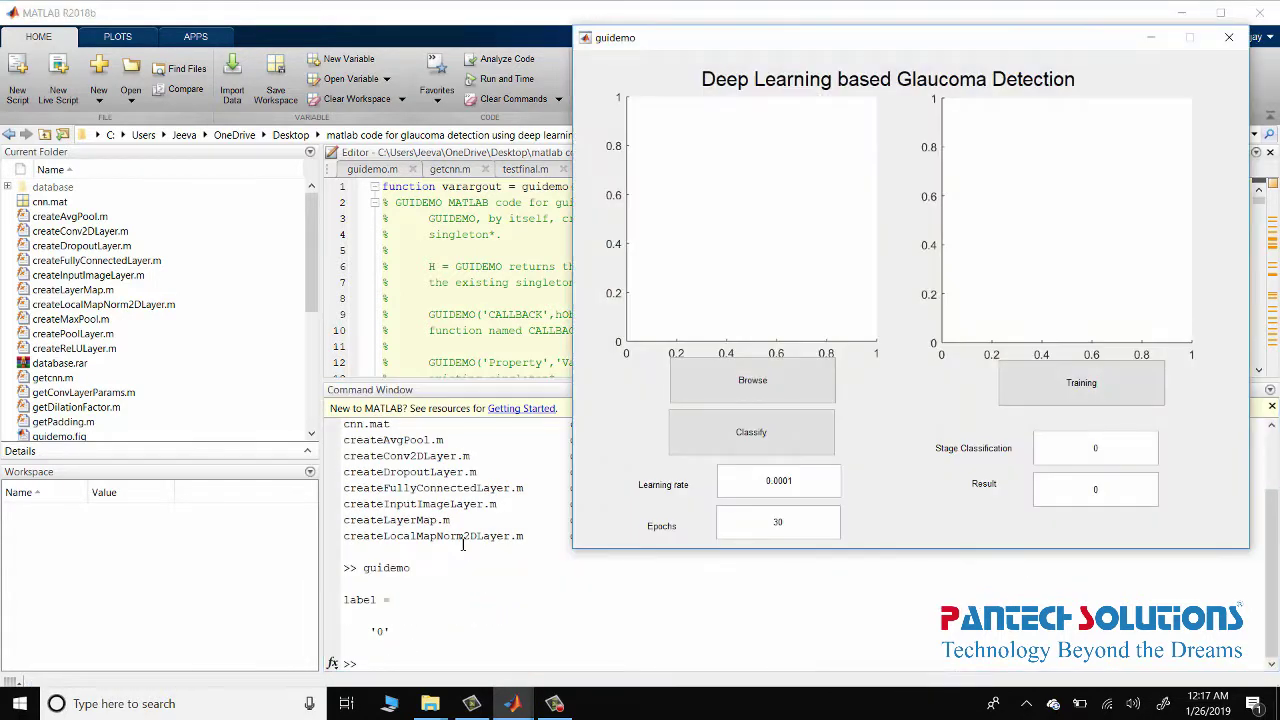
left_click_drag(846, 54, 549, 92)
Minimize MATLAB and open the database folder in File Explorer.
left_click(1183, 15)
left_click(1183, 15)
left_click(1028, 166)
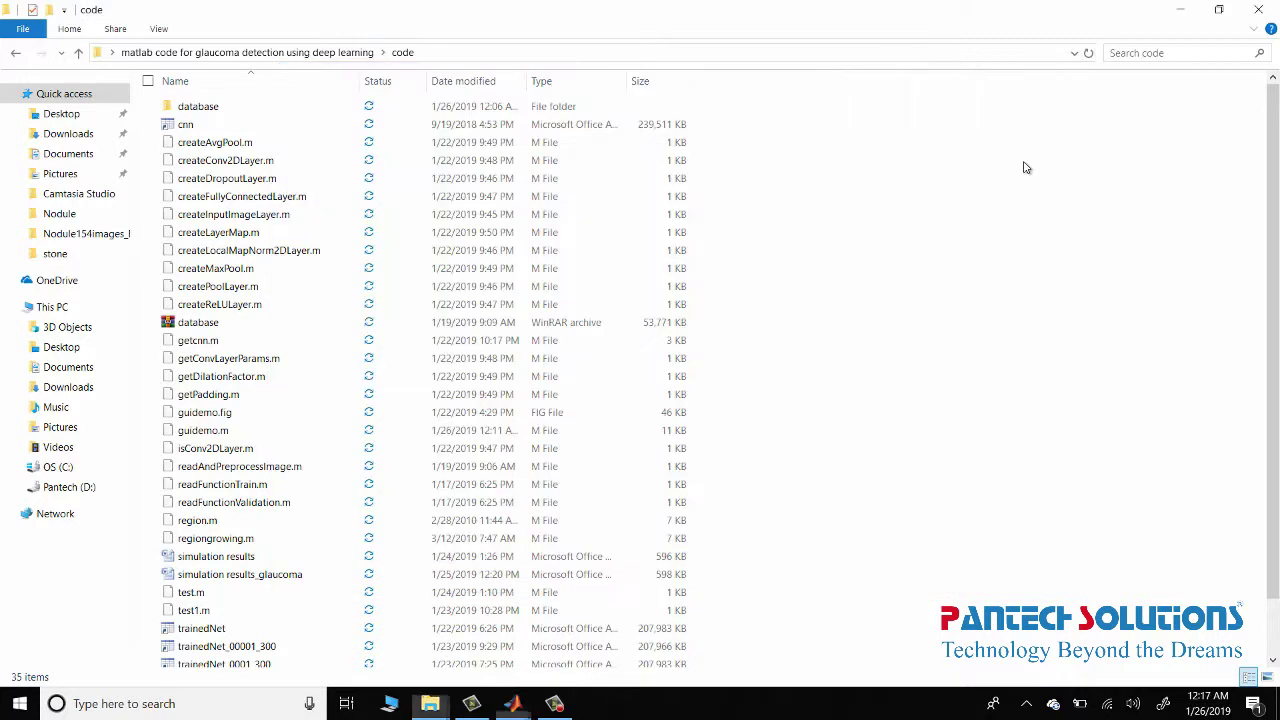
double_click(200, 107)
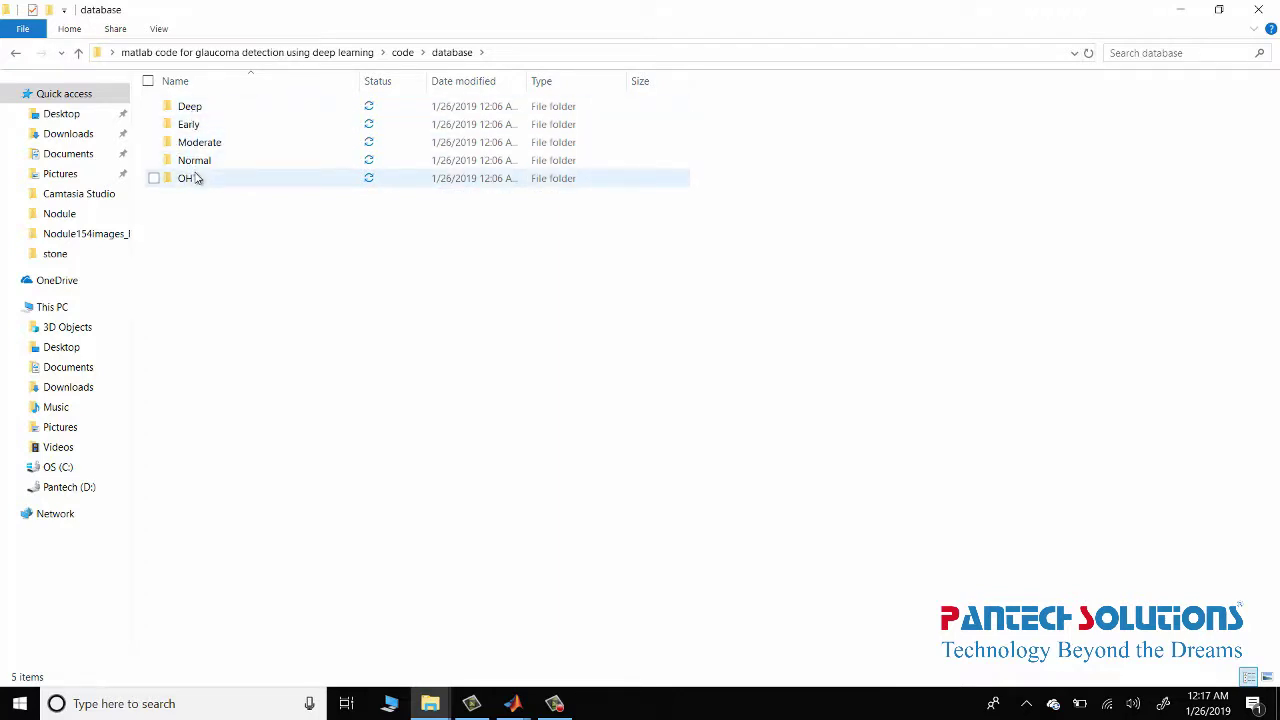
Look through the fundus images in the Deep, Early, Normal and OHT subfolders.
double_click(200, 112)
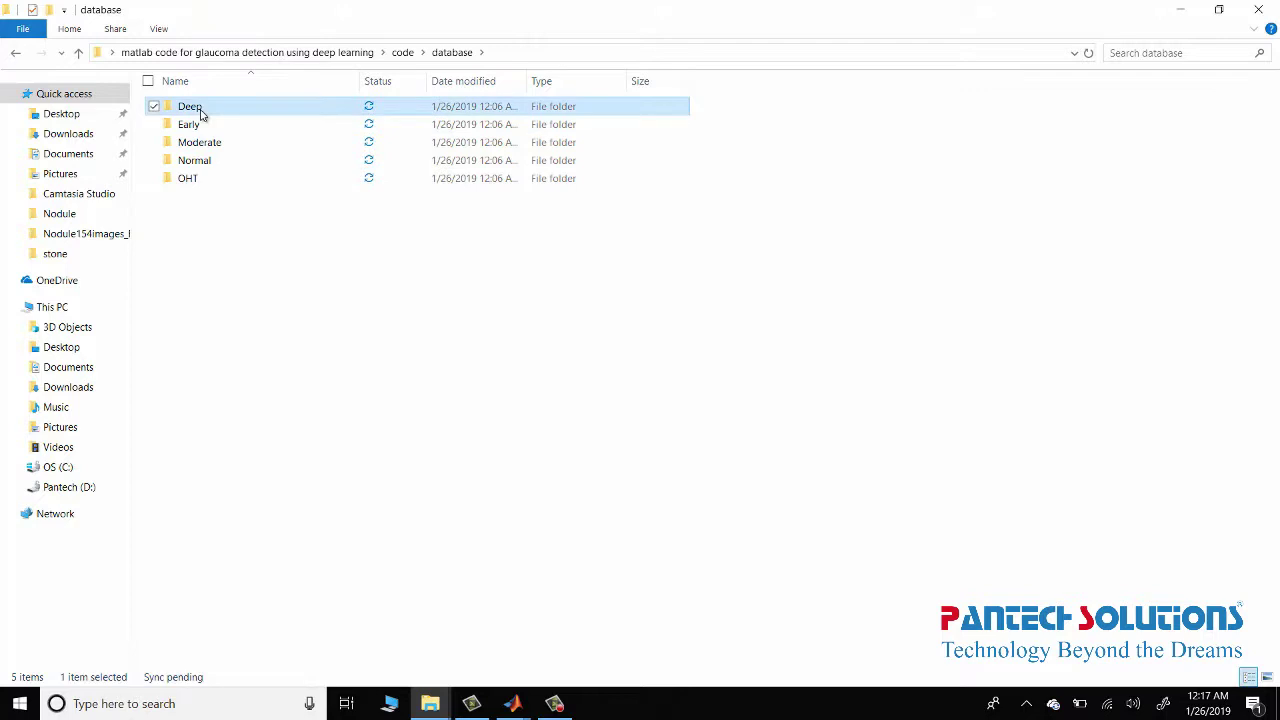
left_click(465, 53)
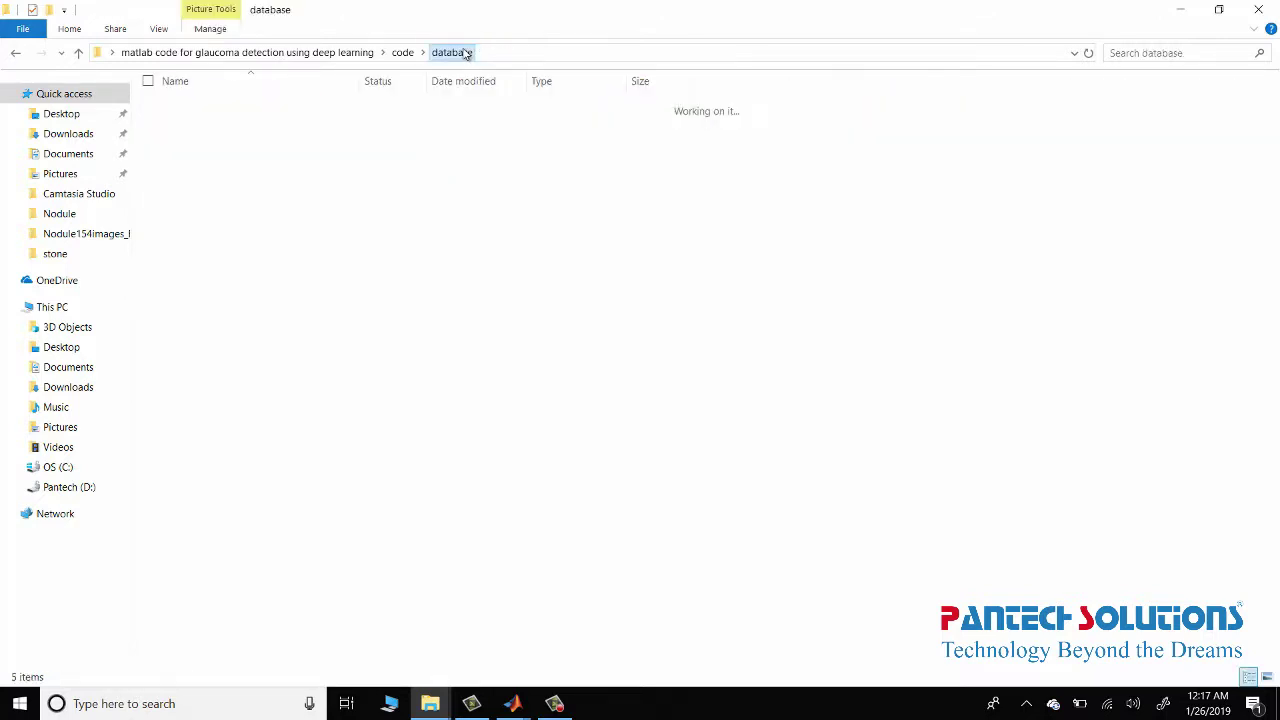
double_click(205, 124)
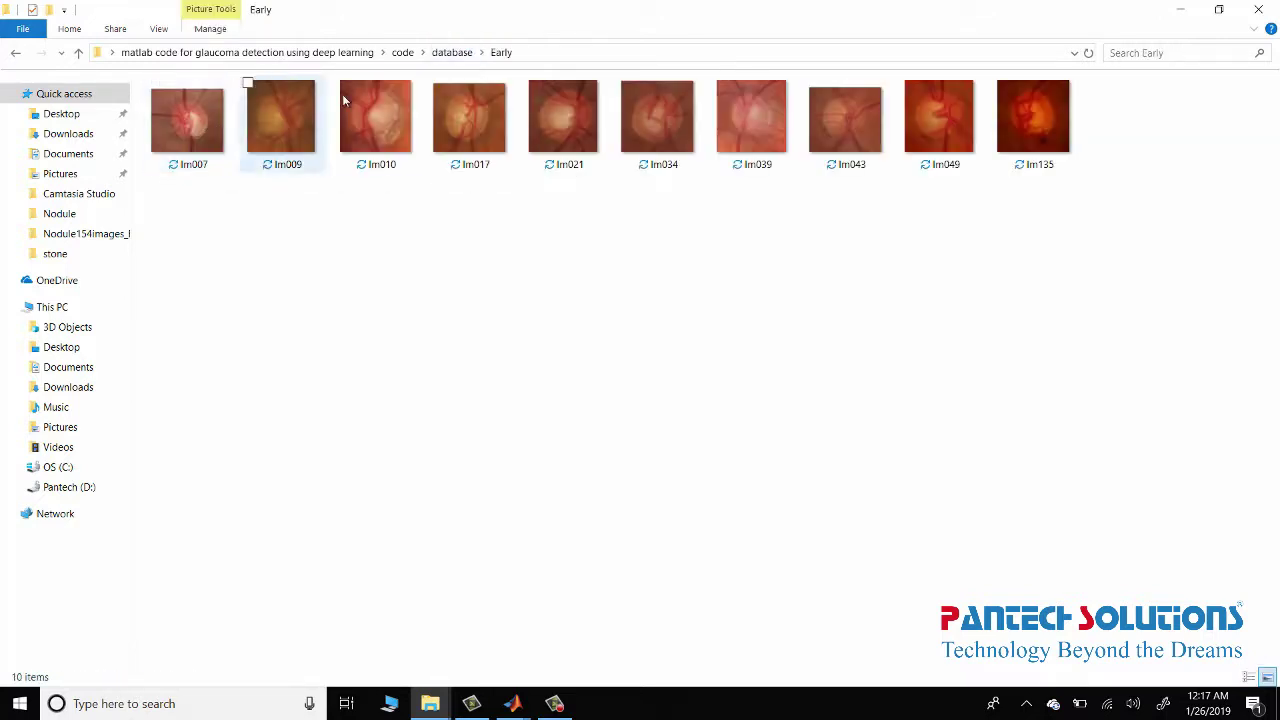
left_click(455, 53)
left_click(200, 152)
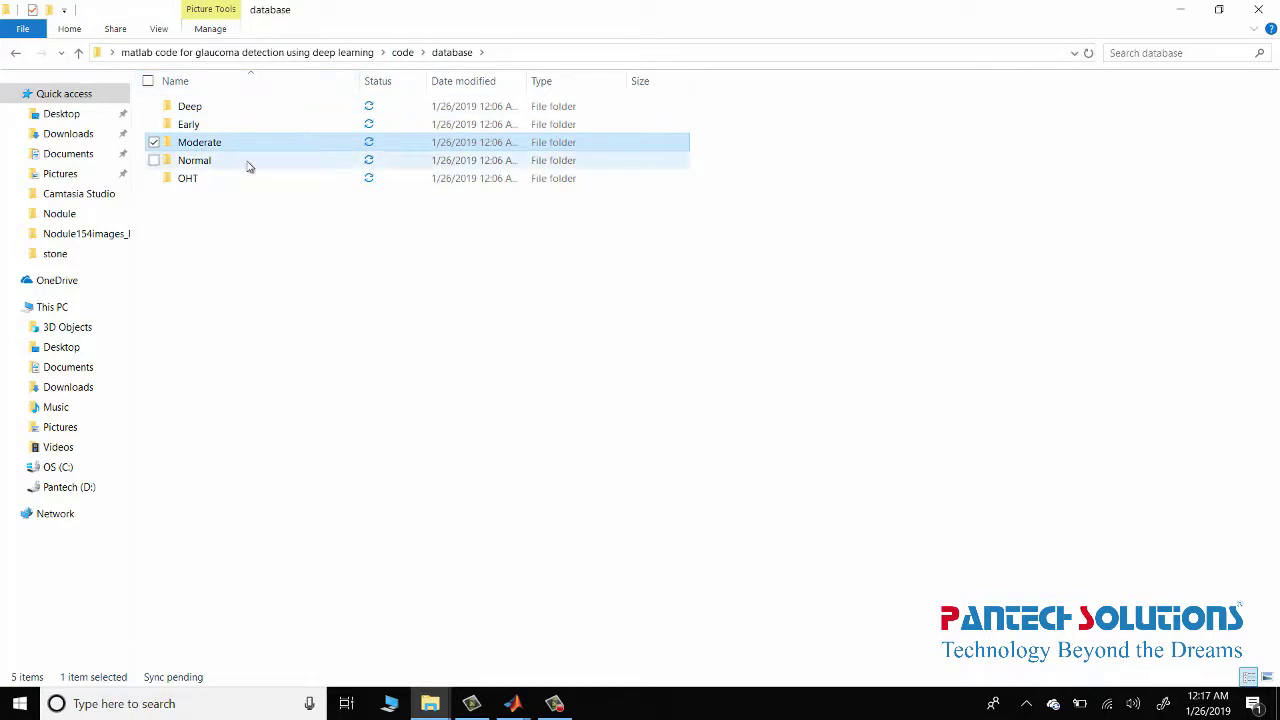
double_click(200, 160)
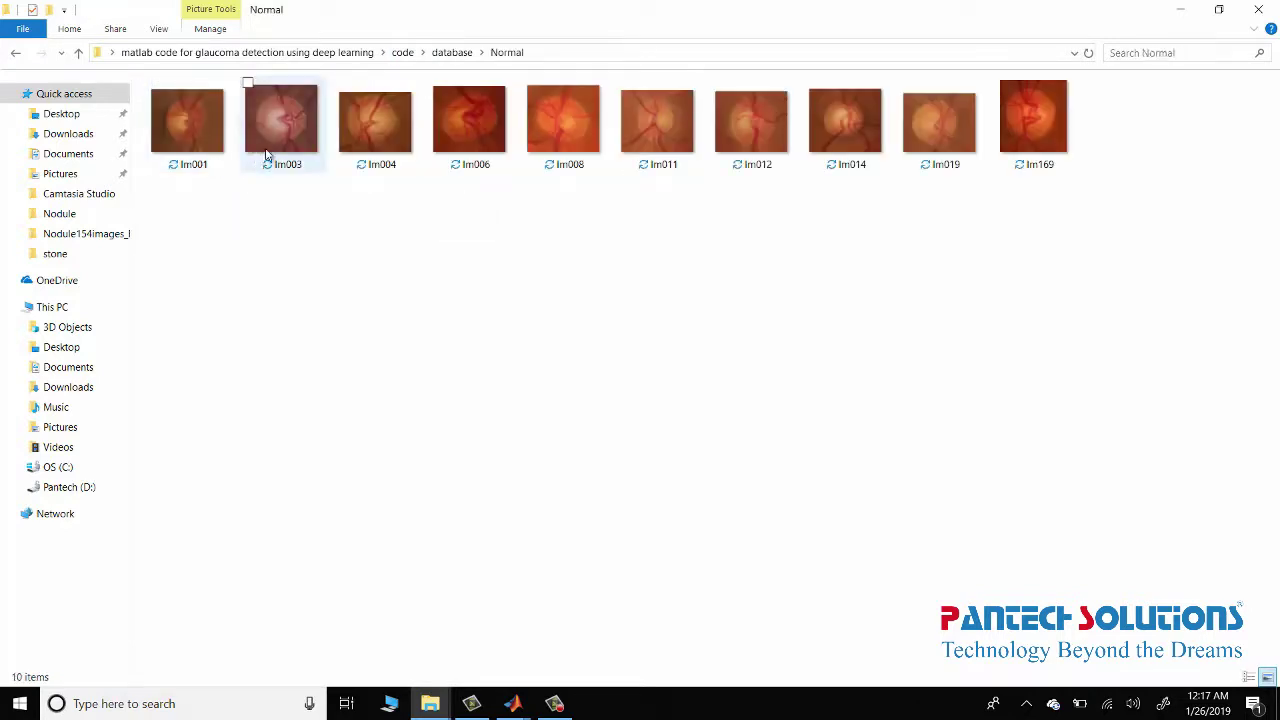
left_click(465, 53)
double_click(207, 180)
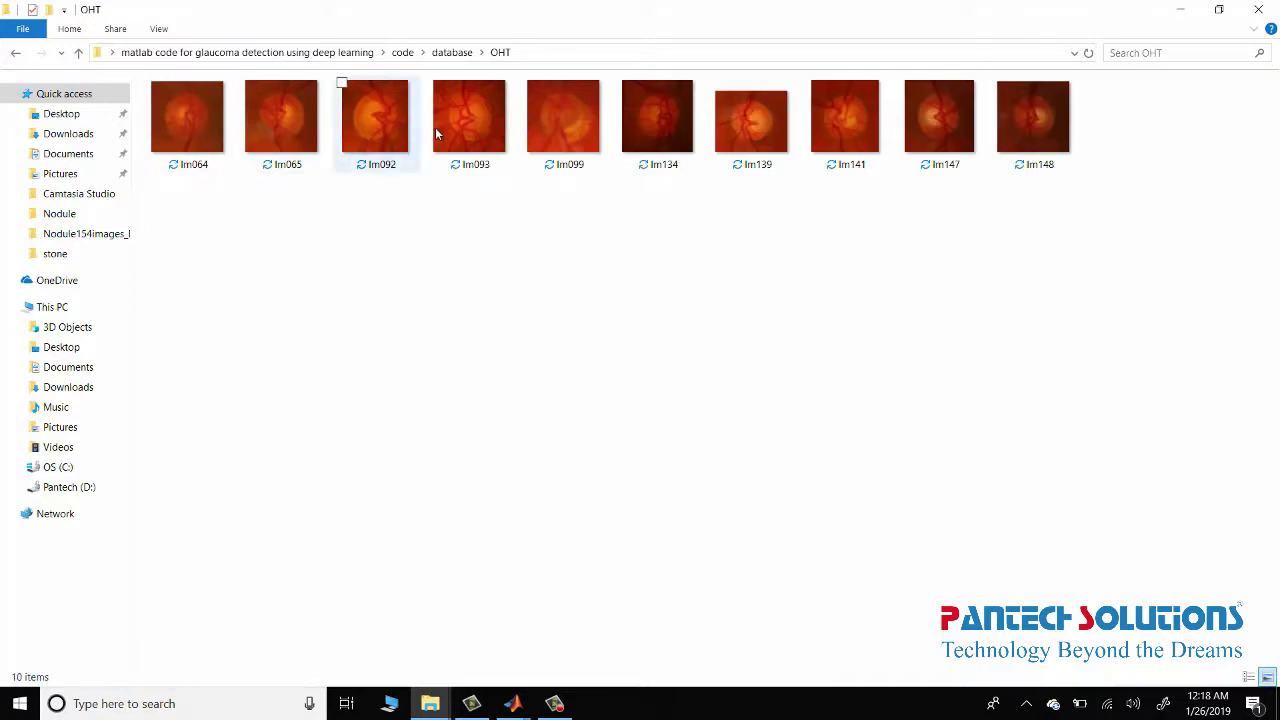
left_click(455, 53)
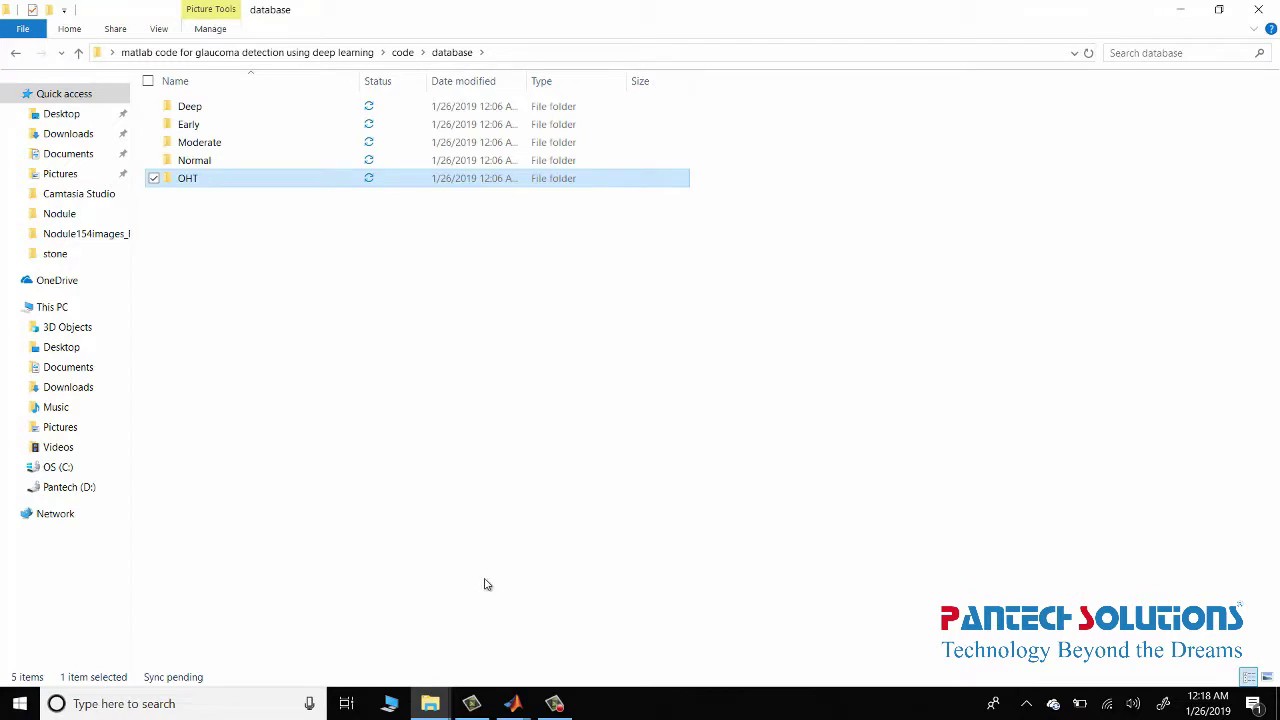
left_click(512, 703)
In the guidemo GUI, confirm learning rate 0.0001 and 30 epochs, then start training.
left_click(640, 614)
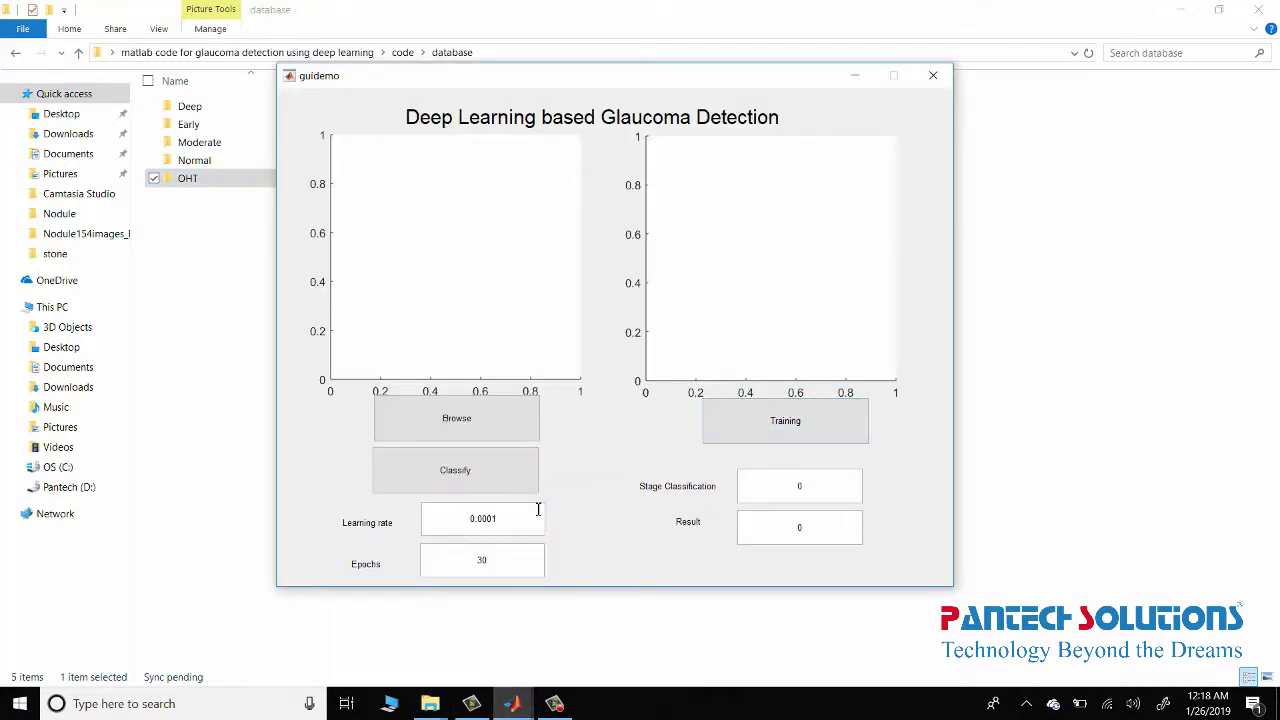
left_click(740, 428)
left_click_drag(507, 521, 463, 520)
left_click_drag(503, 562, 470, 560)
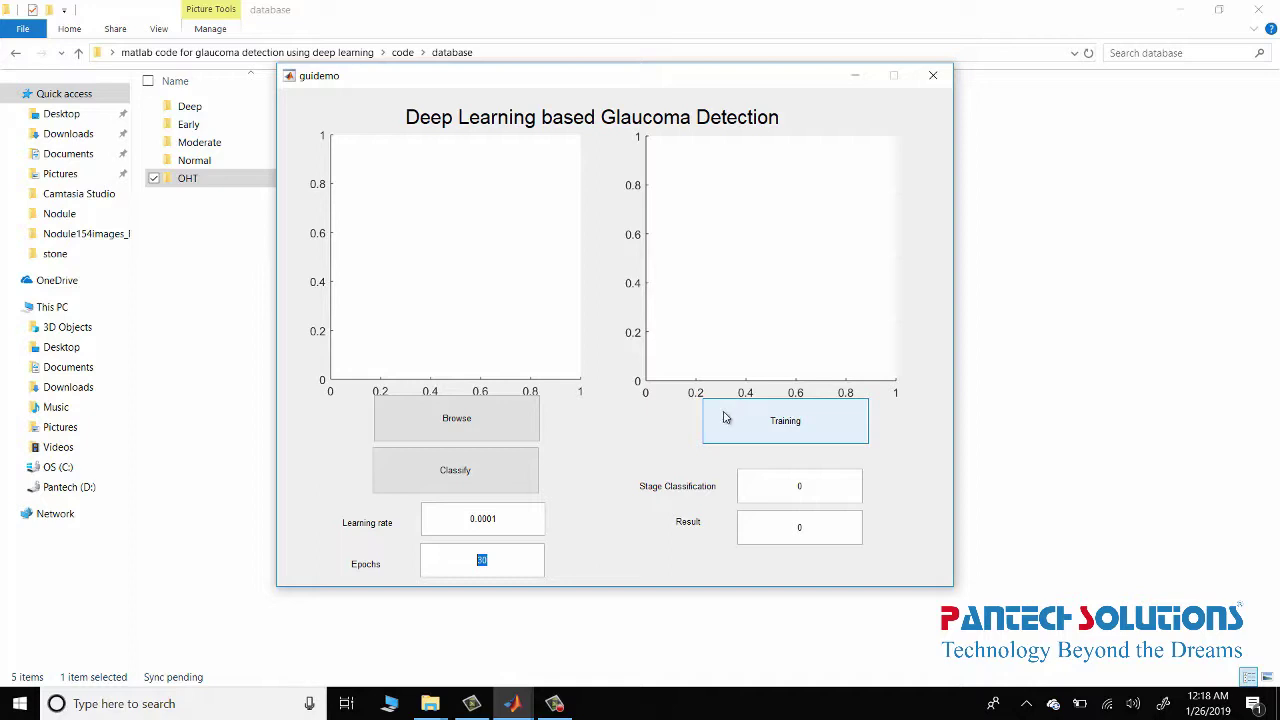
left_click(811, 432)
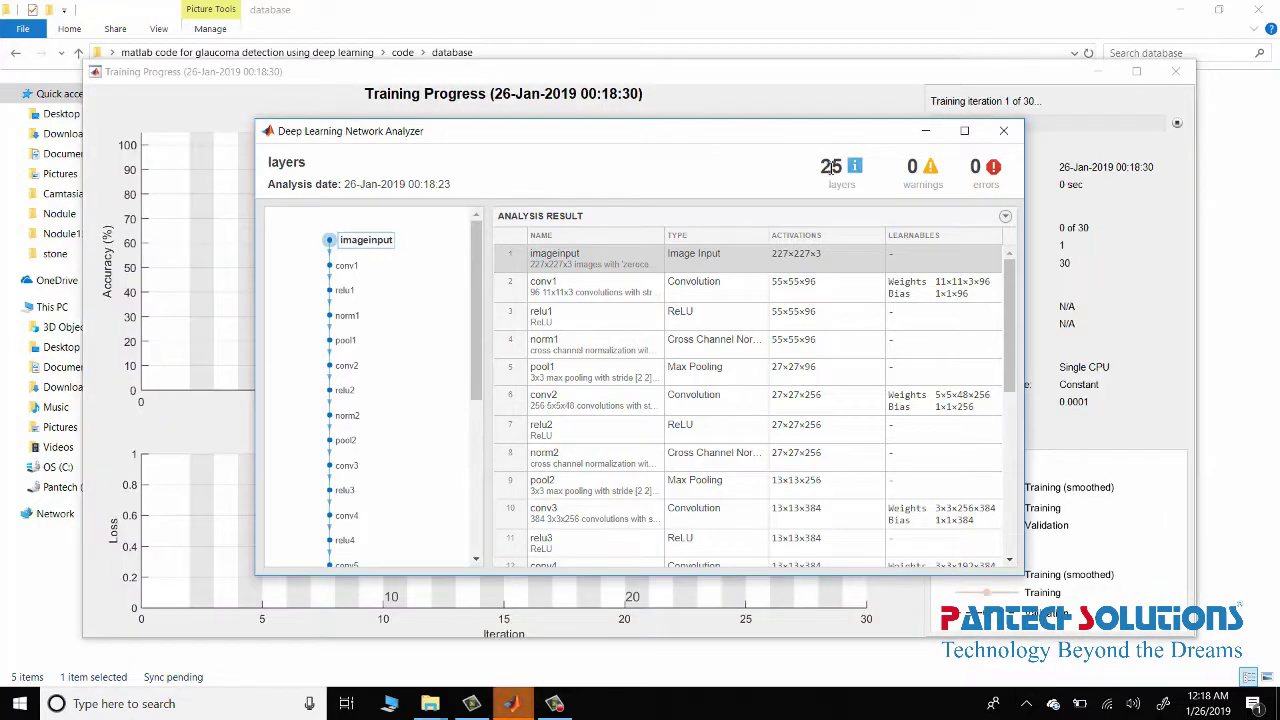
Scroll through the 25-layer network analysis table, then minimize the Network Analyzer.
scroll(577, 262, "down", 3)
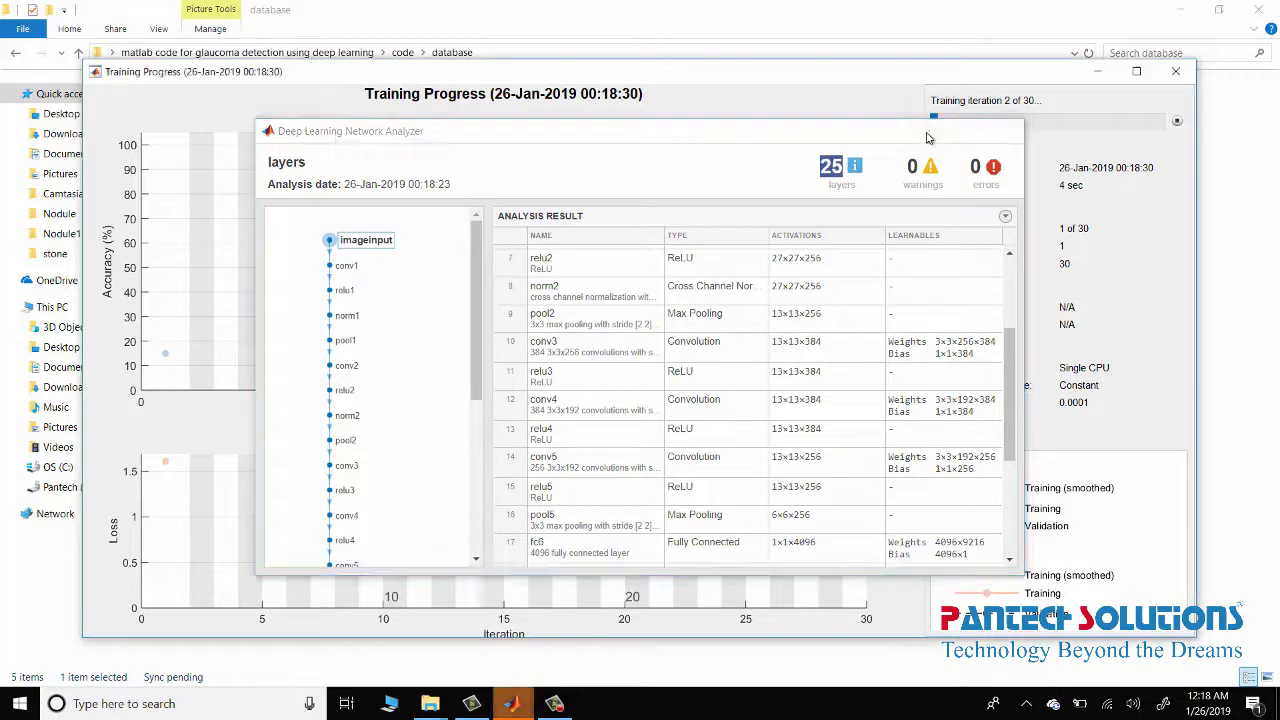
left_click(925, 131)
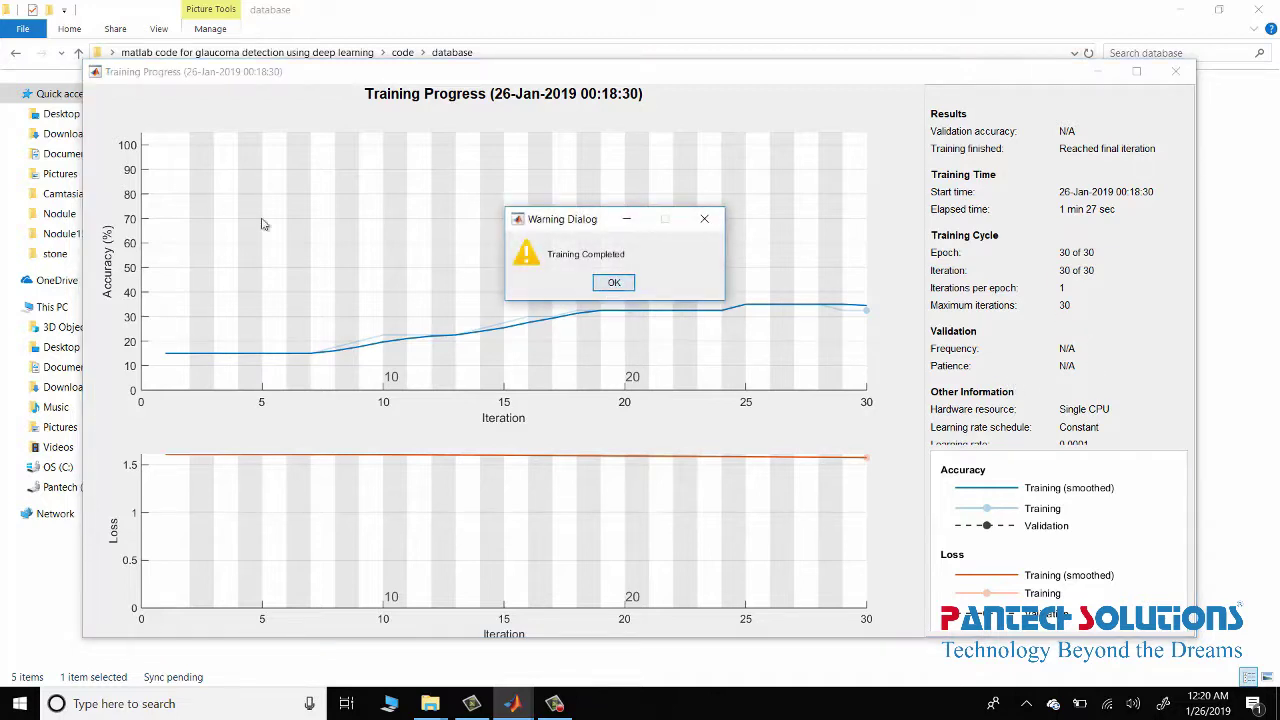
Dismiss the Training Completed message and load the first fundus image from database > Deep.
left_click(614, 282)
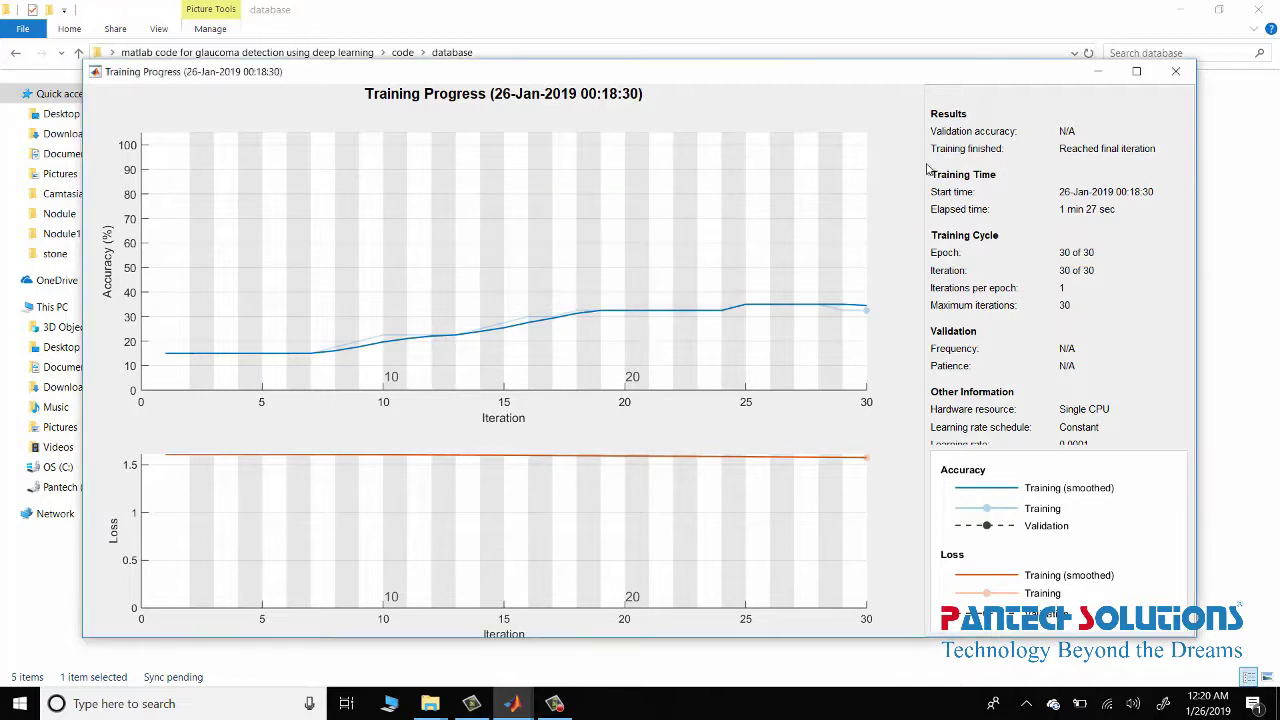
left_click(1097, 75)
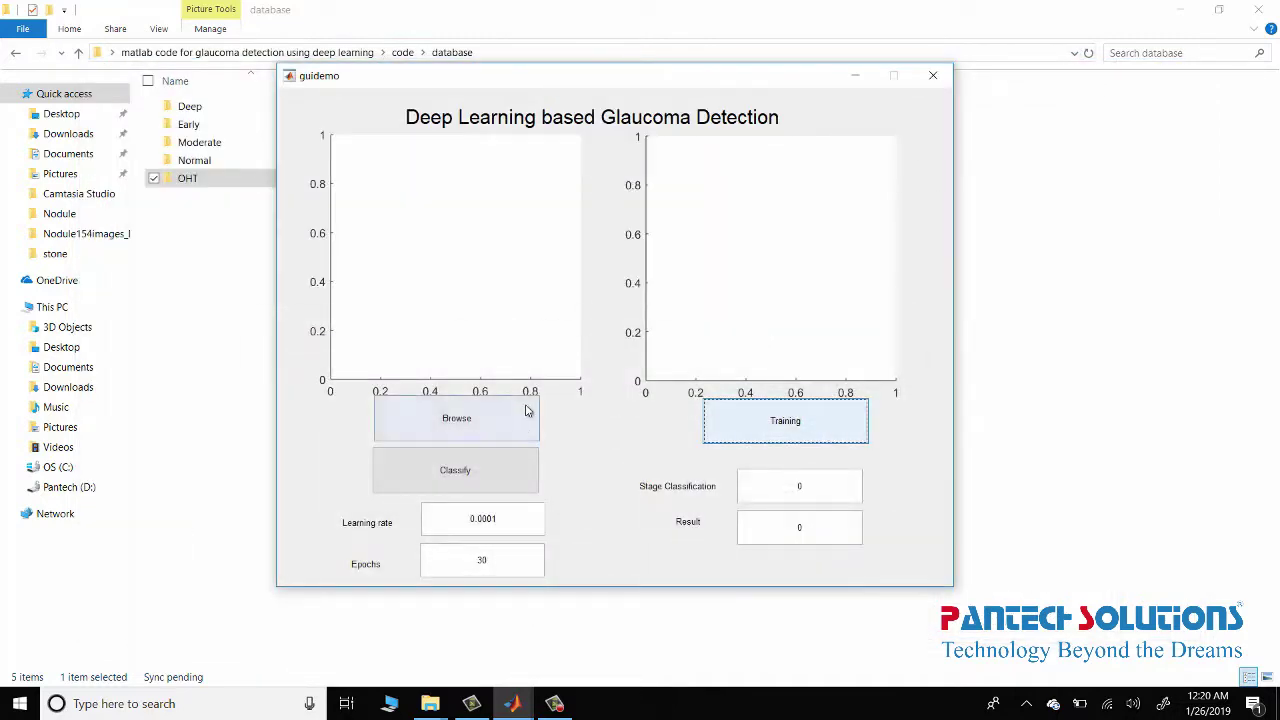
left_click(477, 432)
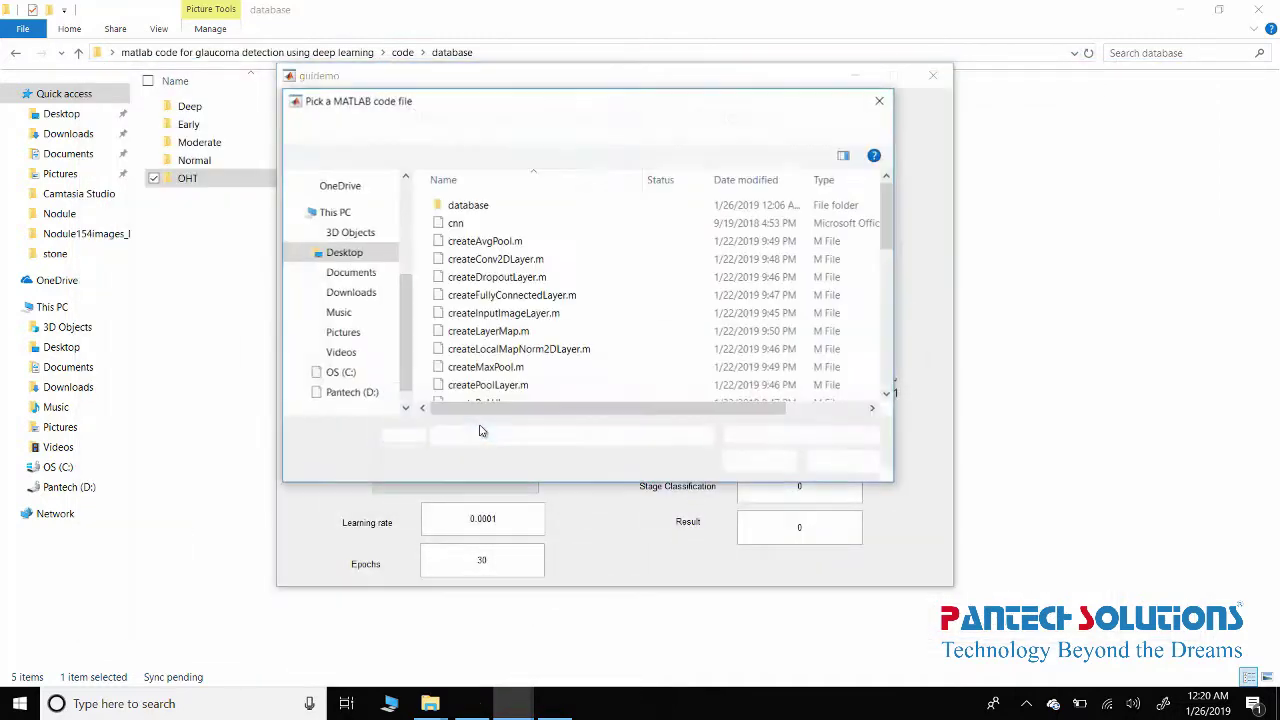
double_click(488, 206)
double_click(480, 206)
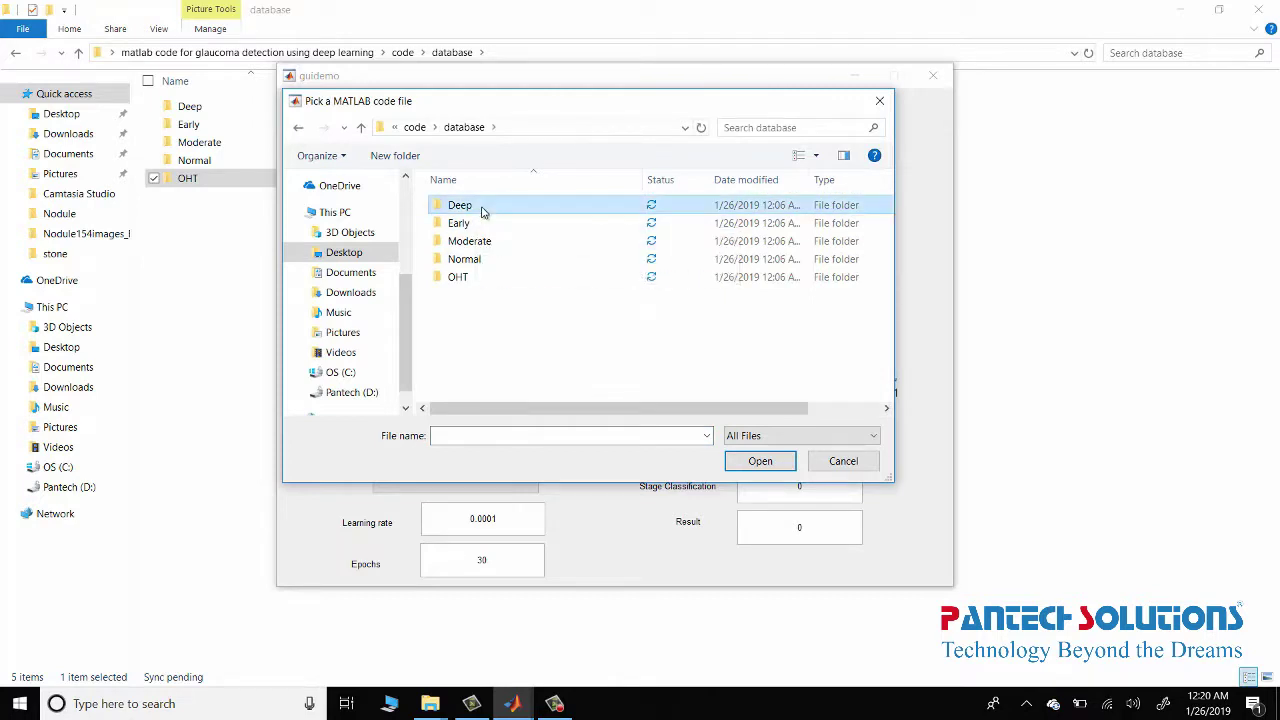
double_click(470, 213)
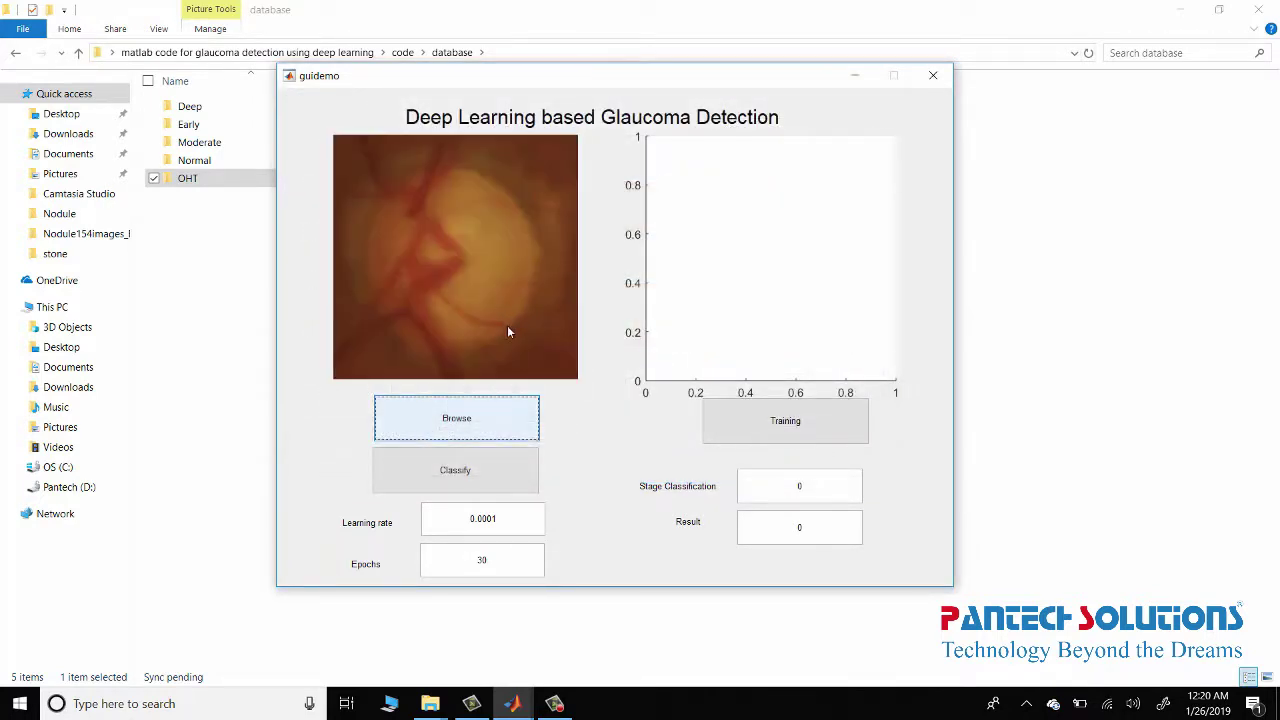
Classify the image and highlight the Deep stage and Glaucoma Detected results.
left_click(497, 474)
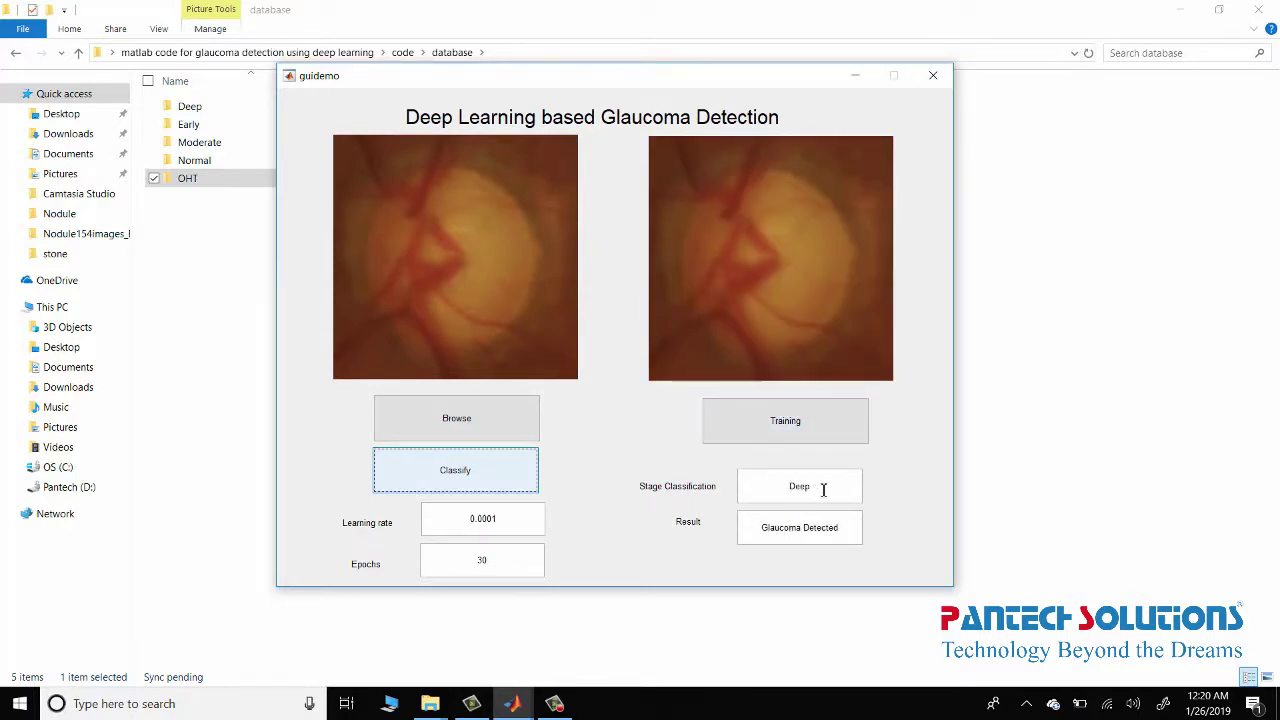
left_click_drag(823, 489, 797, 484)
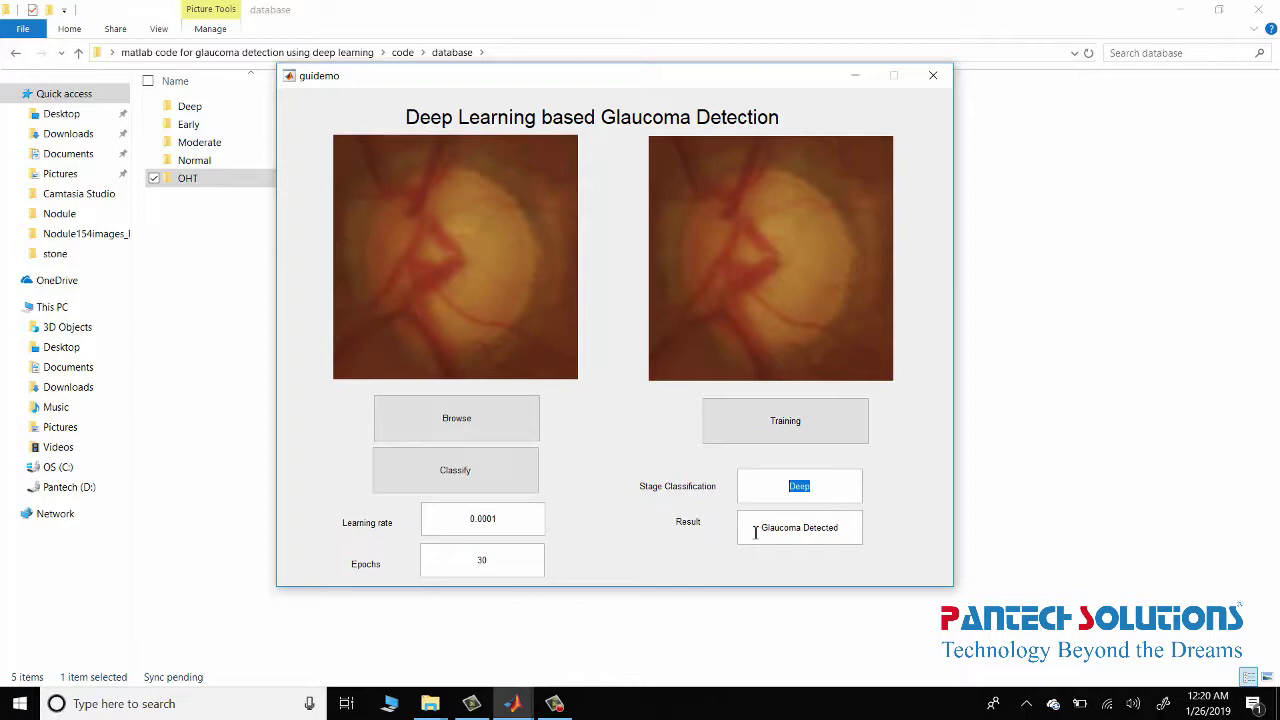
left_click_drag(777, 527, 822, 527)
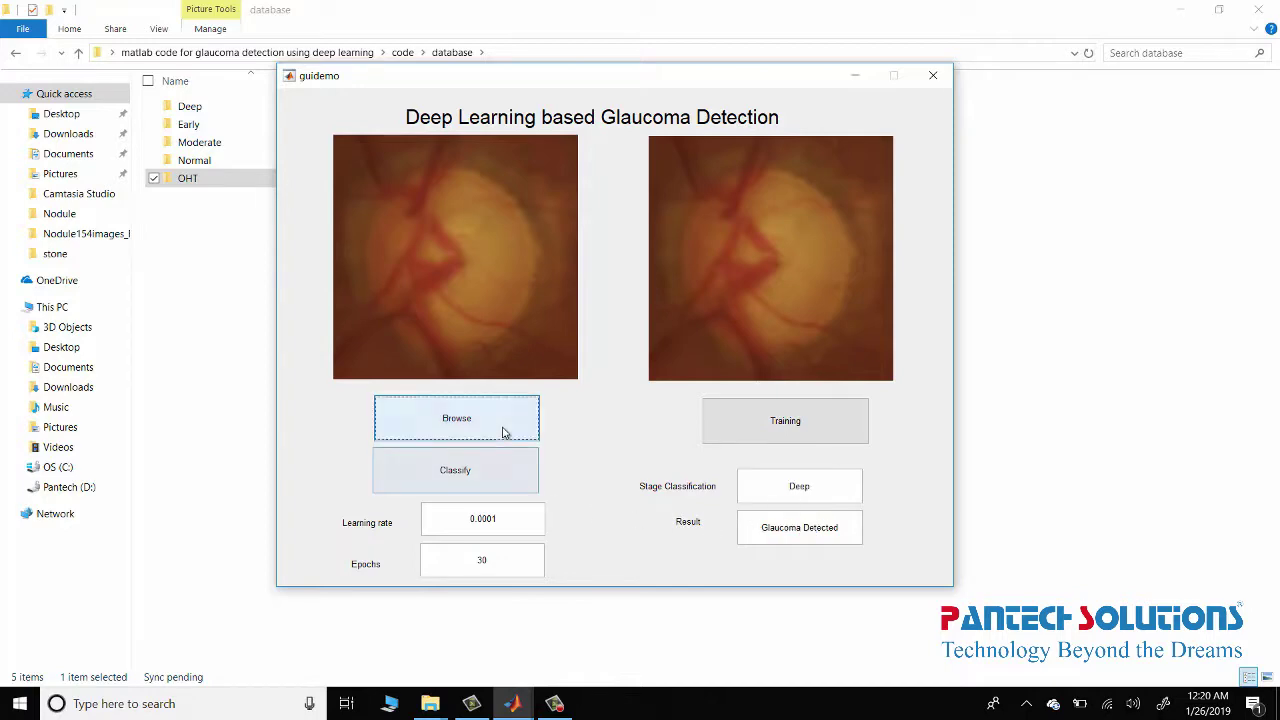
Load image Im014 from database > Normal into the GUI.
left_click(503, 431)
double_click(478, 206)
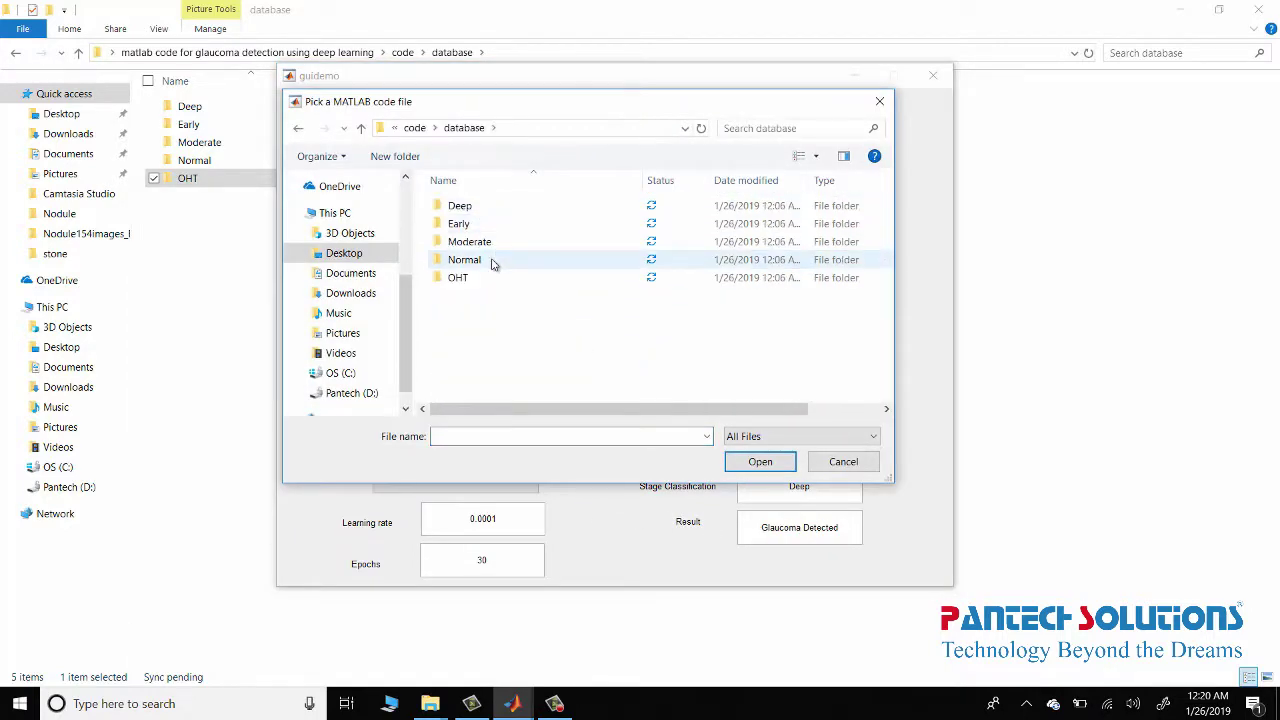
double_click(482, 259)
double_click(684, 336)
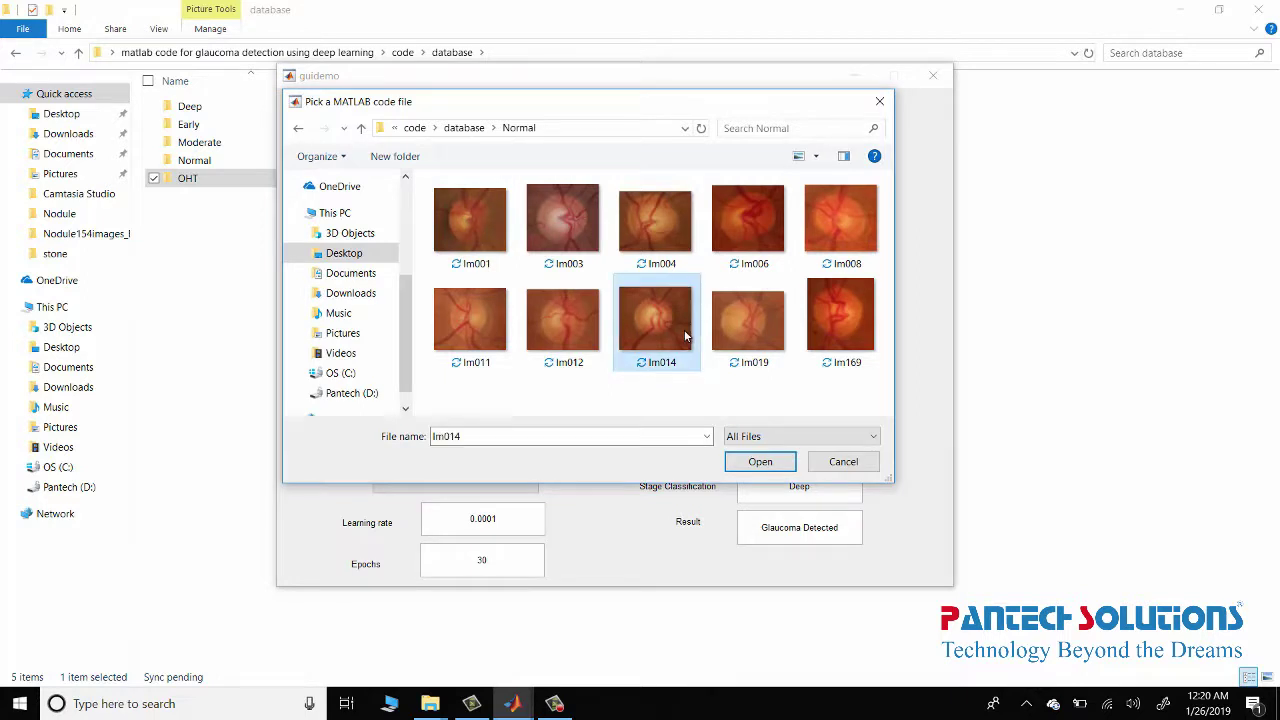
Classify Im014 and highlight the Glaucoma Not Detected result.
left_click(512, 468)
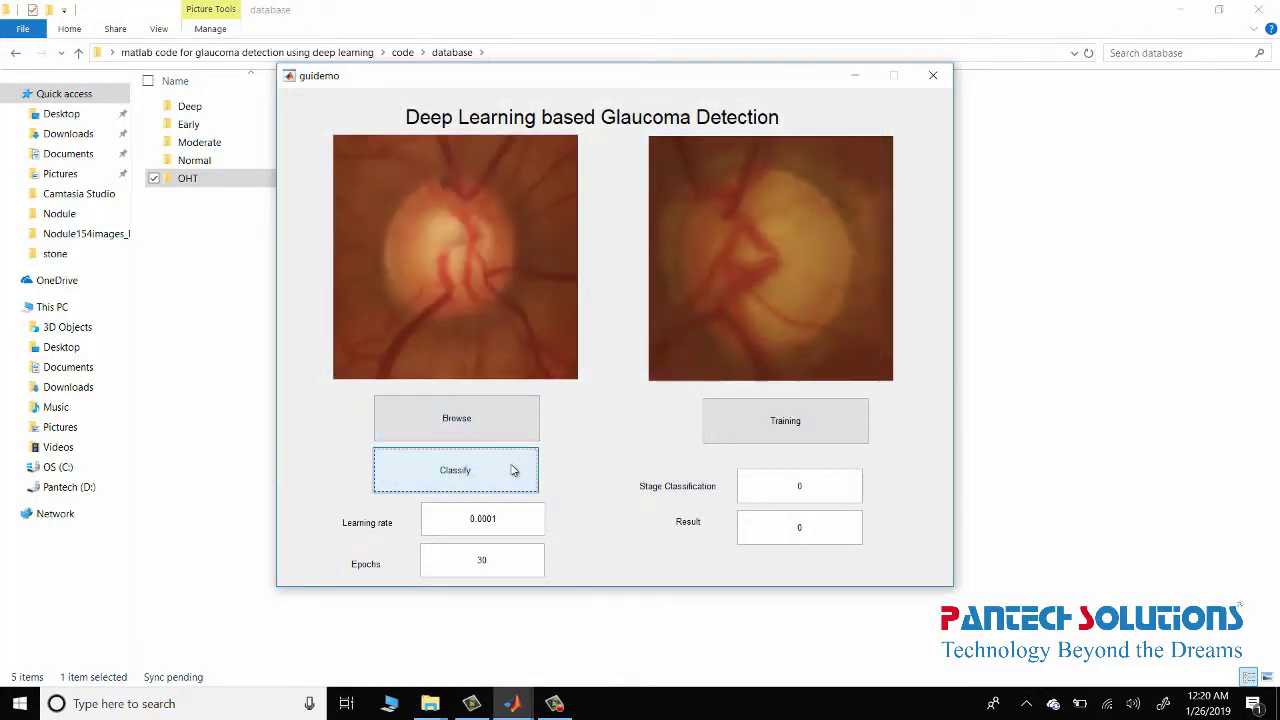
left_click_drag(770, 535, 812, 537)
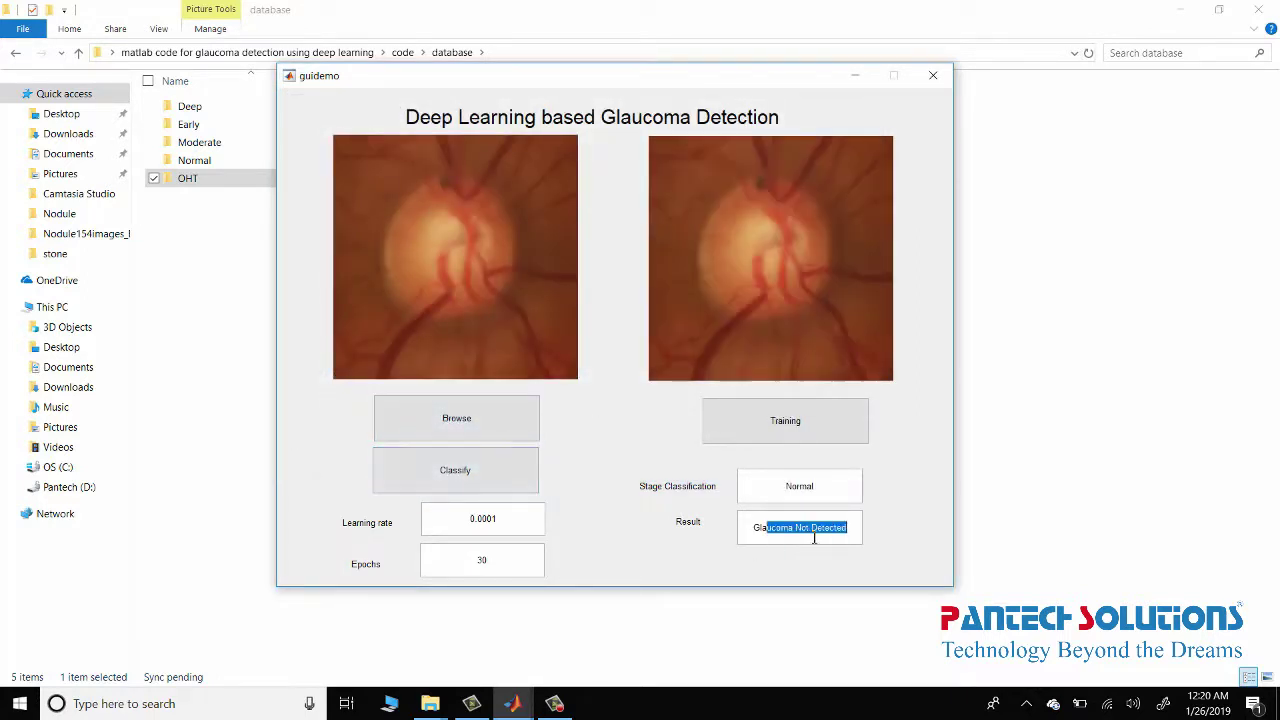
left_click(227, 316)
Open the 'simulation results' document from the code folder in Word and dismiss the error.
left_click(403, 52)
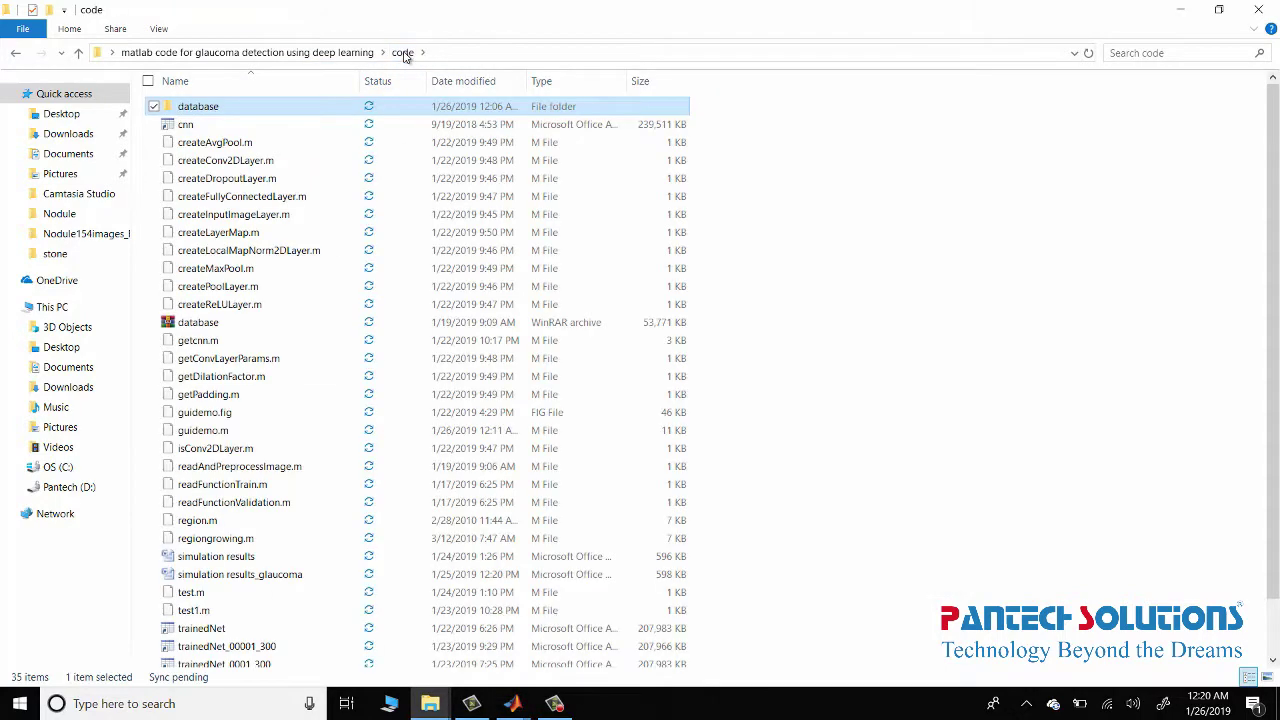
scroll(404, 187, "down", 1)
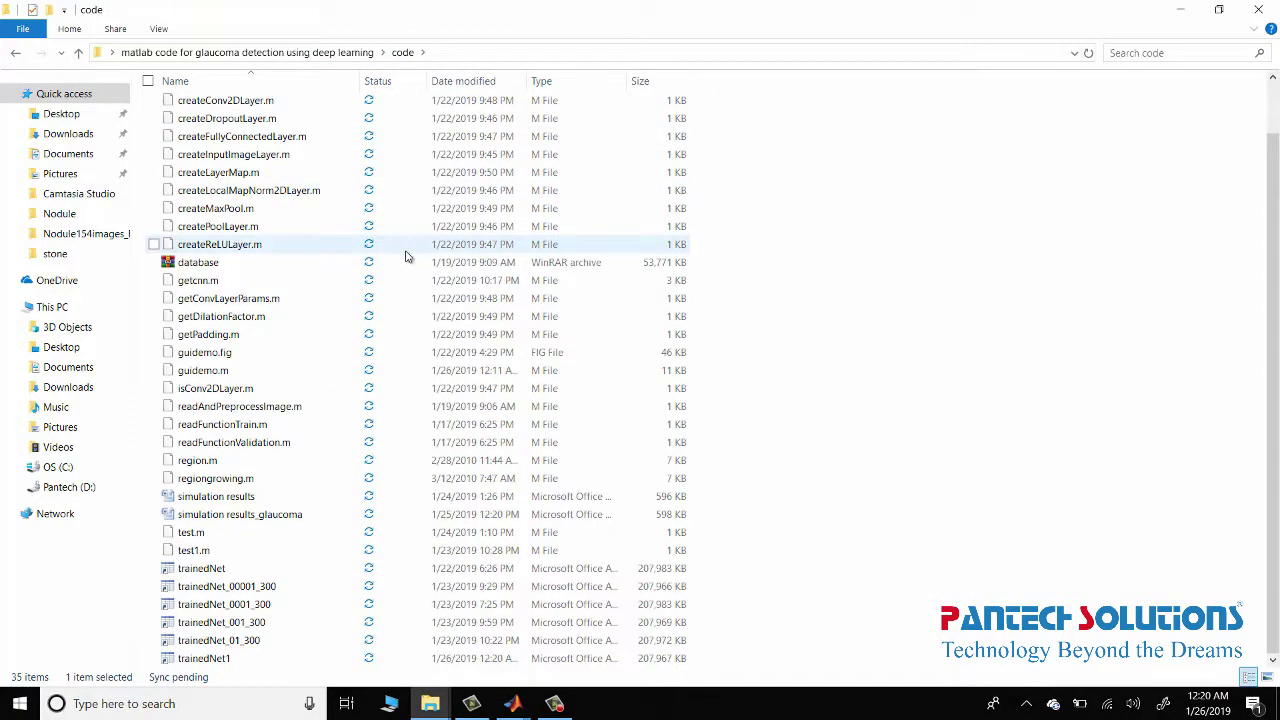
left_click(250, 497)
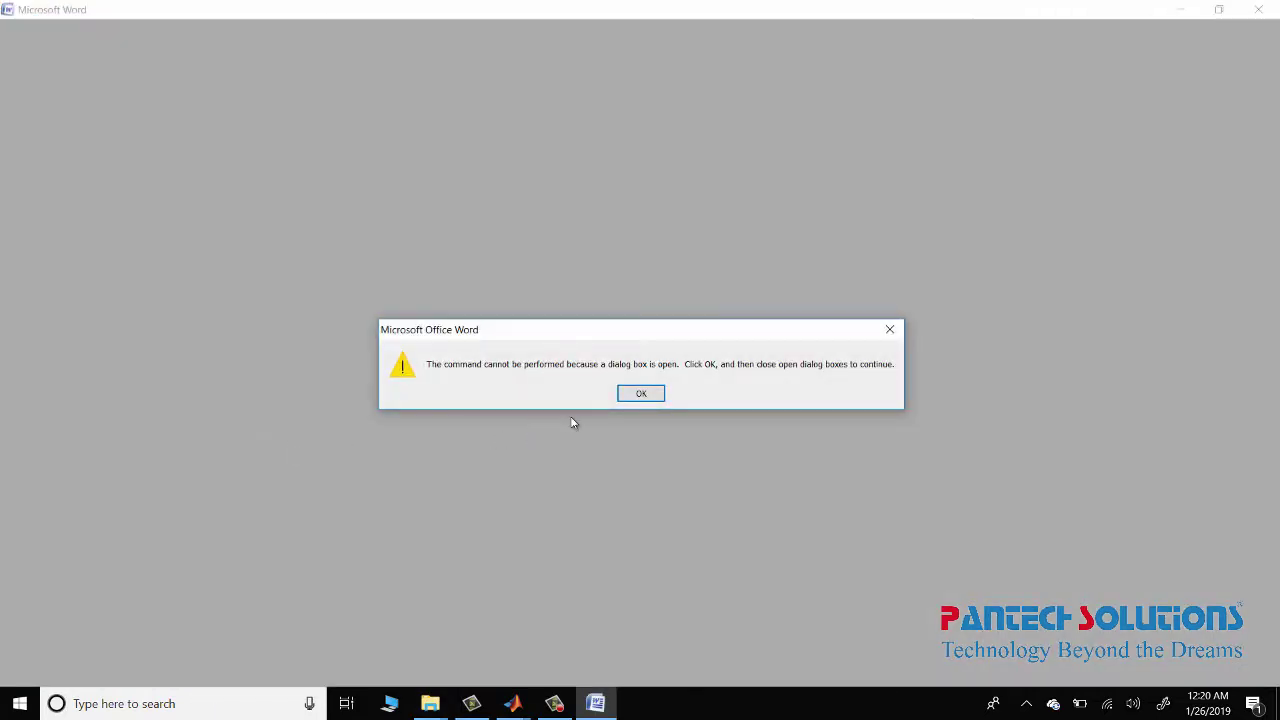
left_click(625, 399)
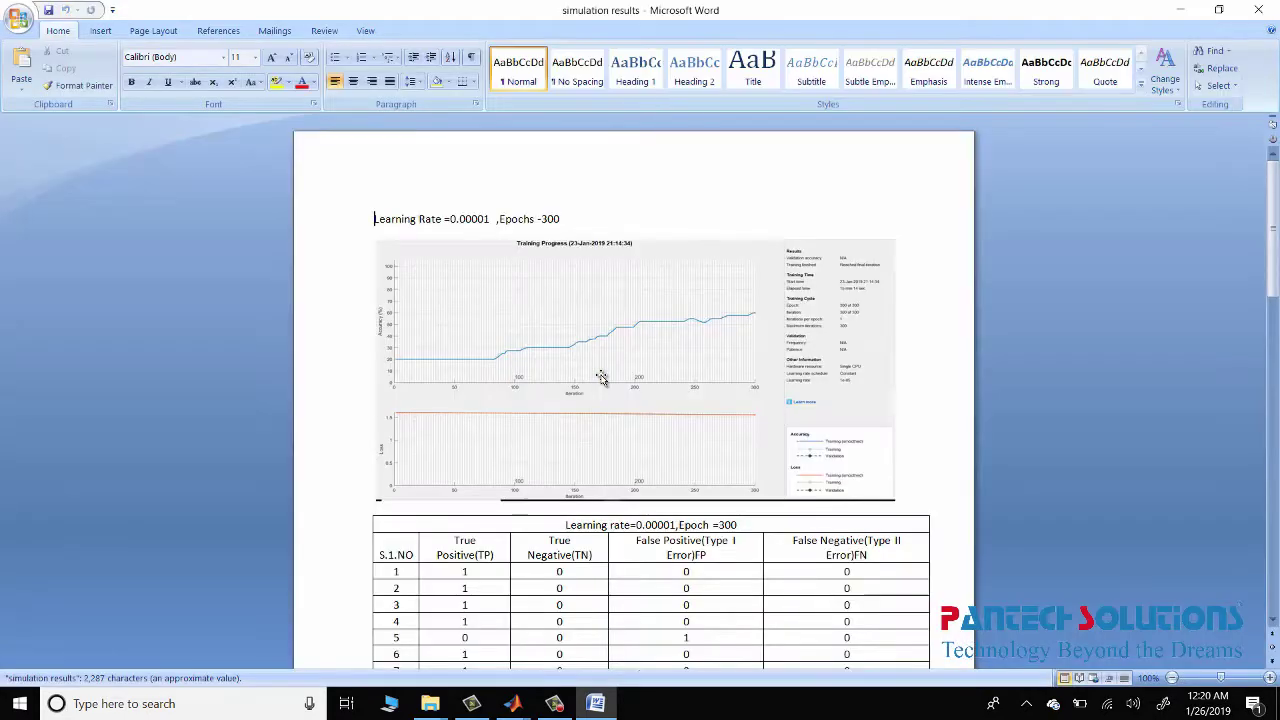
Scroll through the document to the summary table of learning rates versus accuracy and F1-score.
scroll(601, 368, "down", 2)
scroll(601, 368, "down", 6)
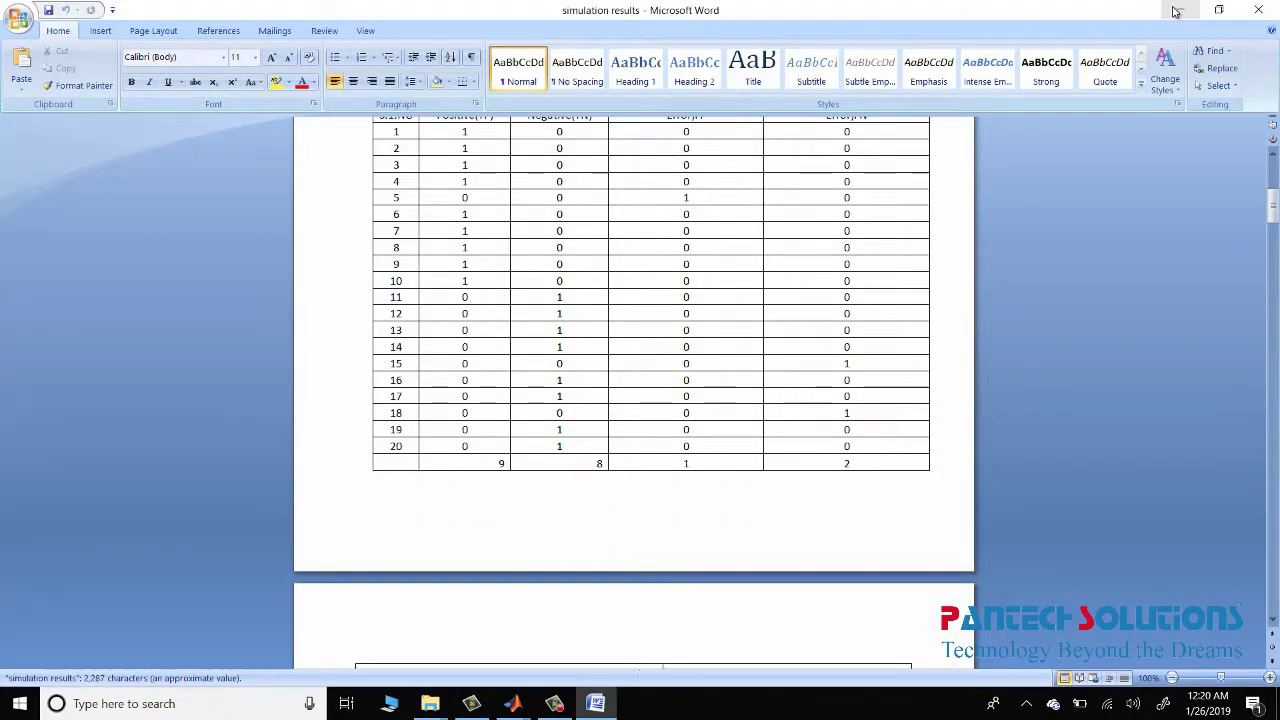
scroll(917, 243, "down", 3)
scroll(917, 243, "down", 6)
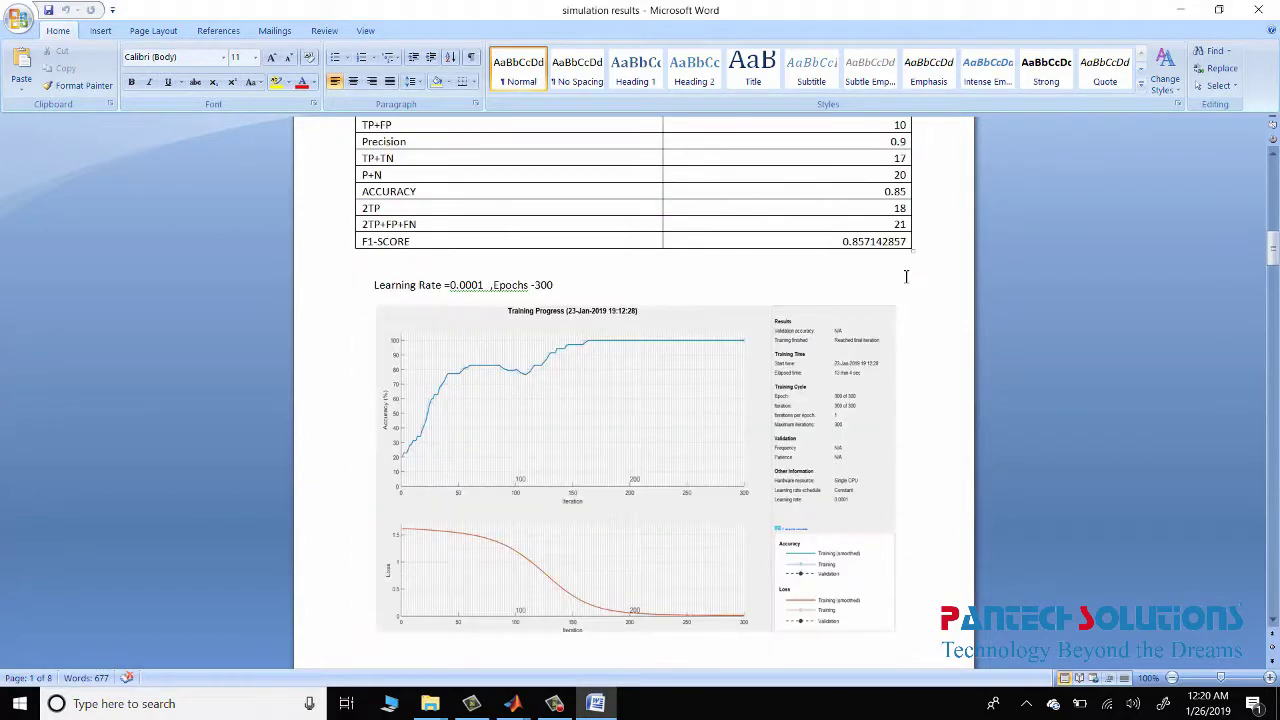
scroll(794, 306, "up", 12)
scroll(583, 416, "up", 5)
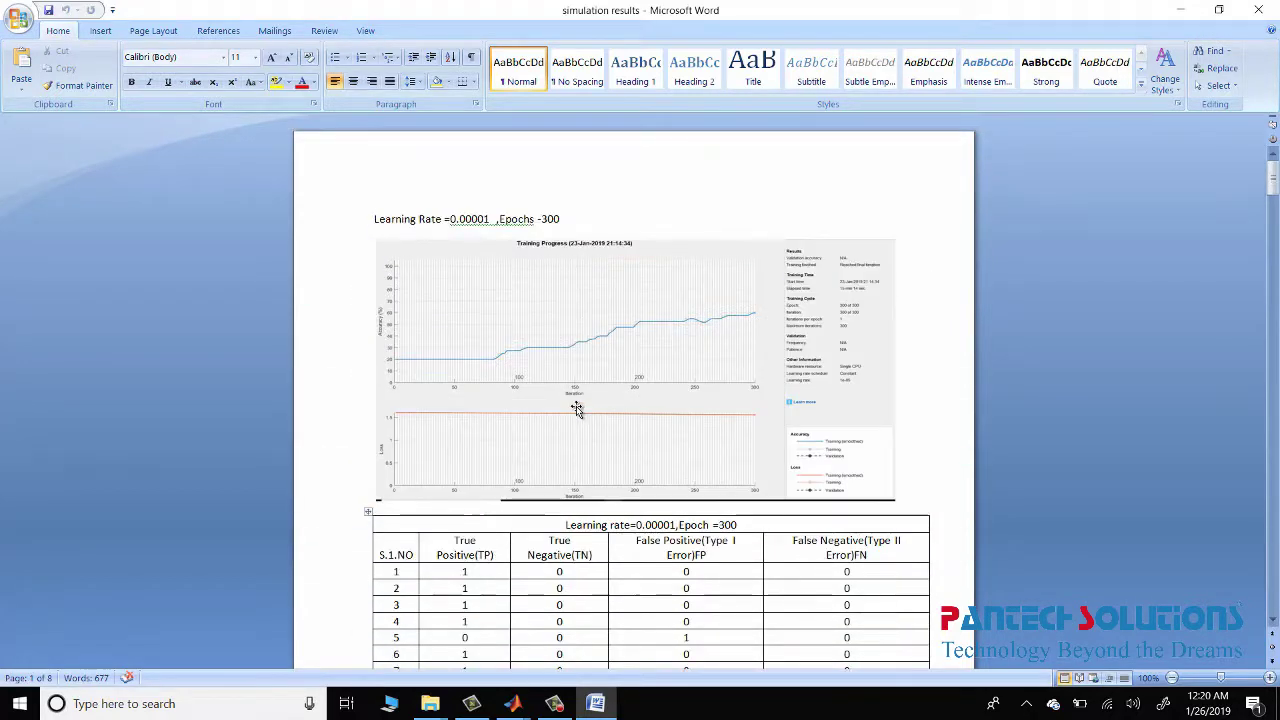
scroll(580, 413, "up", 1)
scroll(580, 413, "up", 4)
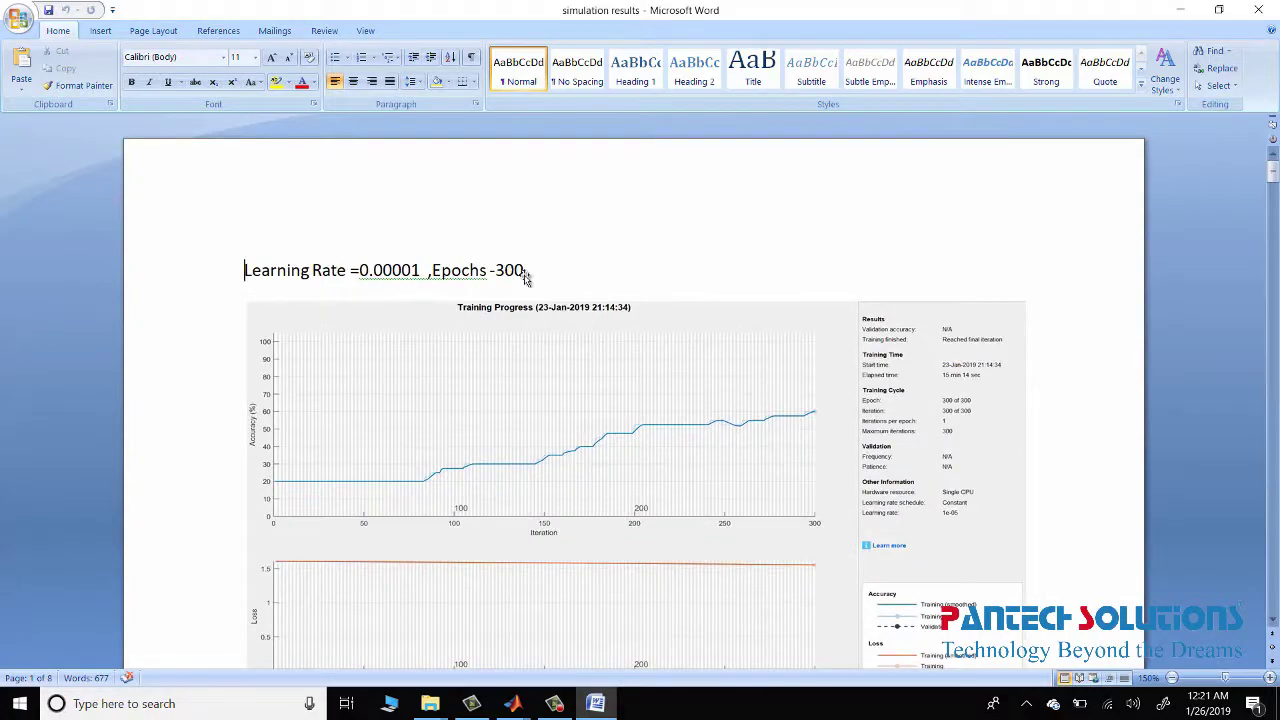
scroll(540, 290, "down", 20)
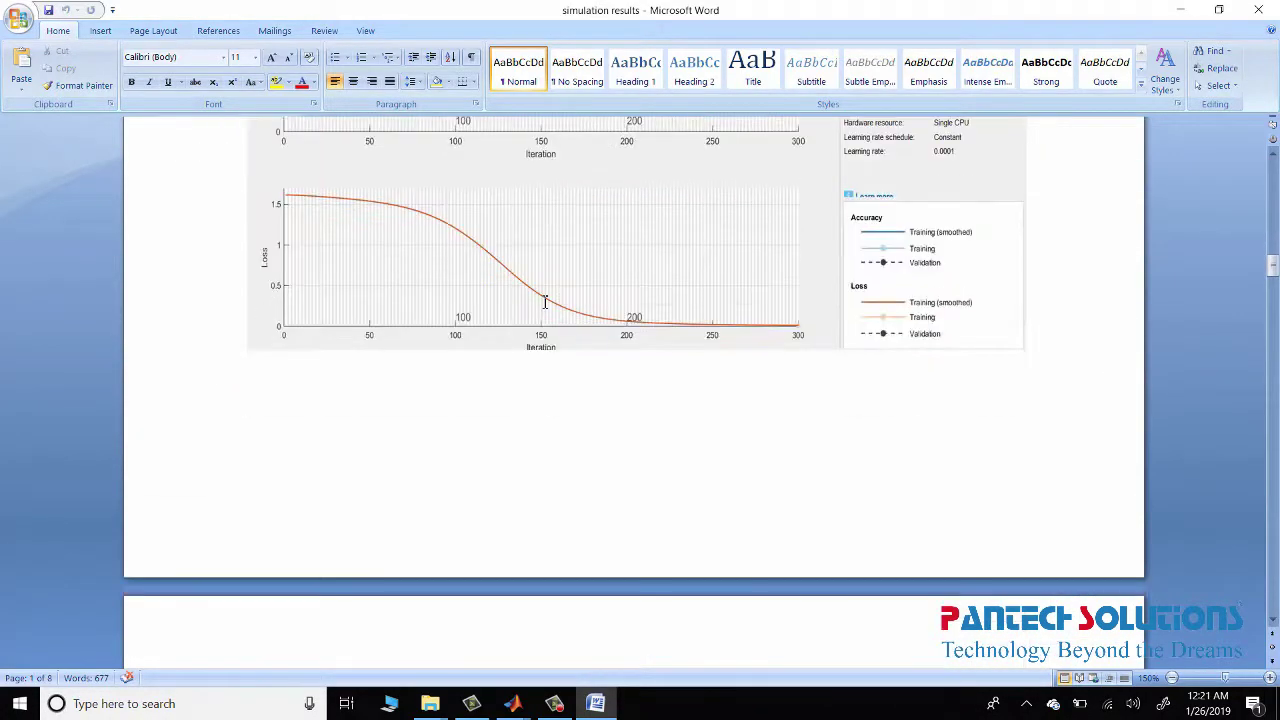
scroll(545, 302, "down", 20)
scroll(547, 305, "down", 20)
scroll(550, 307, "down", 15)
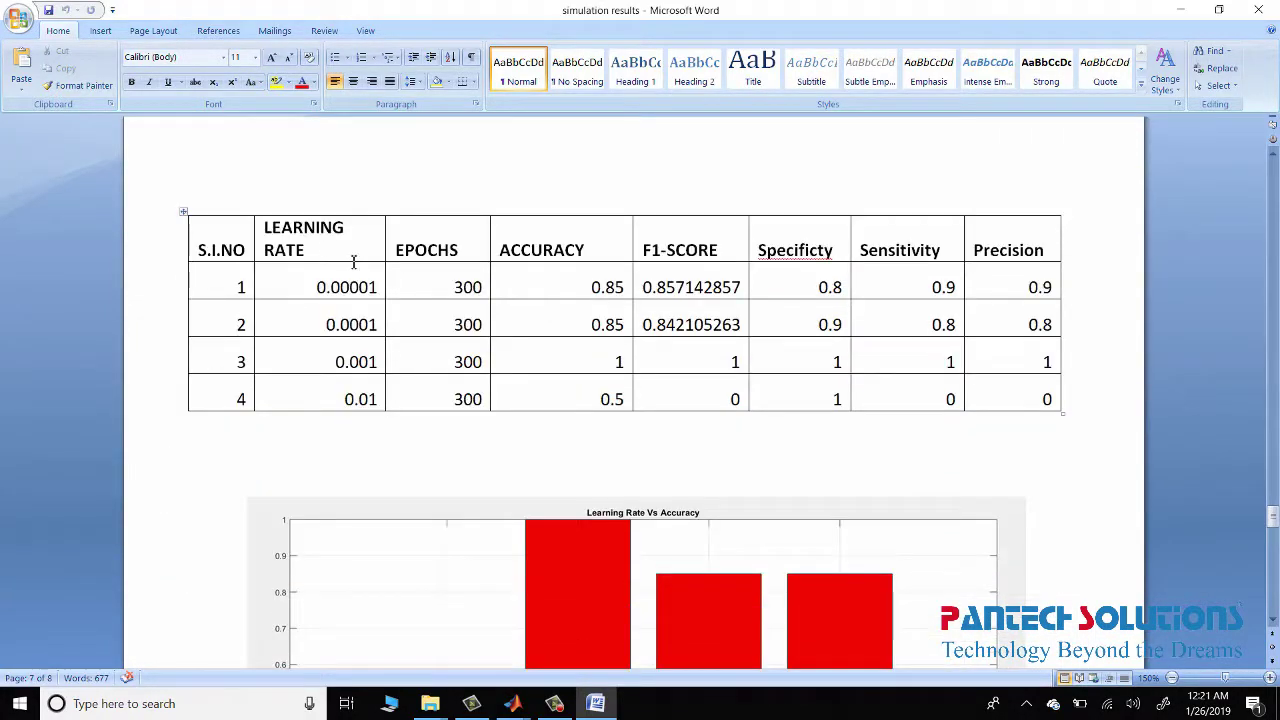